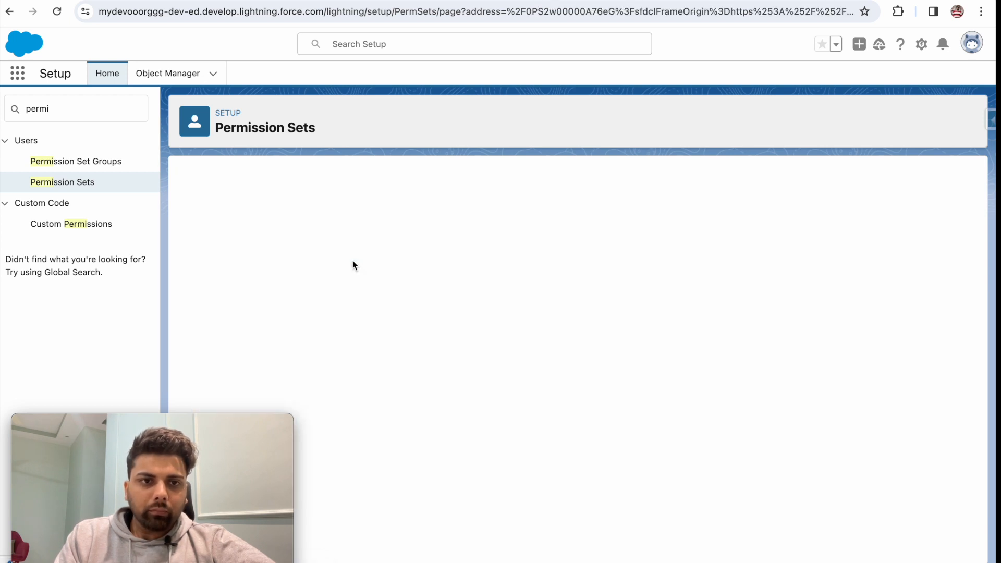
Open the Leads object settings of the Lead PS Create permission set
left_click(408, 412)
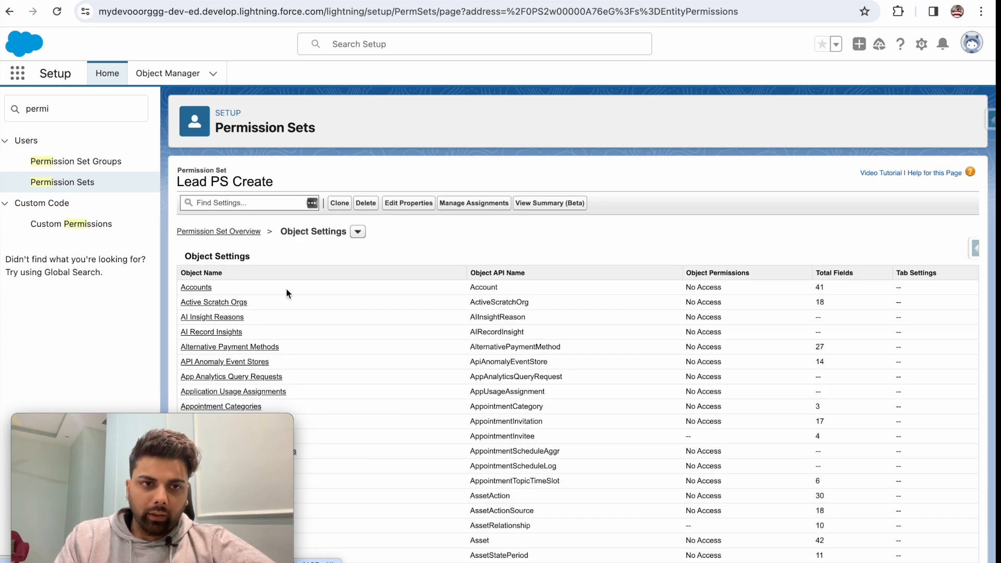
key("ctrl+f")
type("lead")
key("Return")
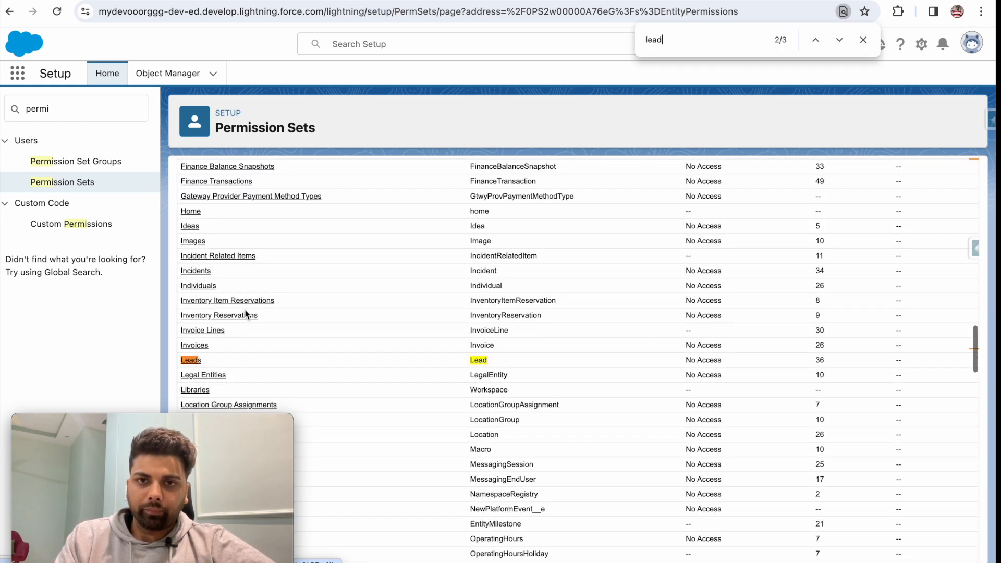
left_click(187, 361)
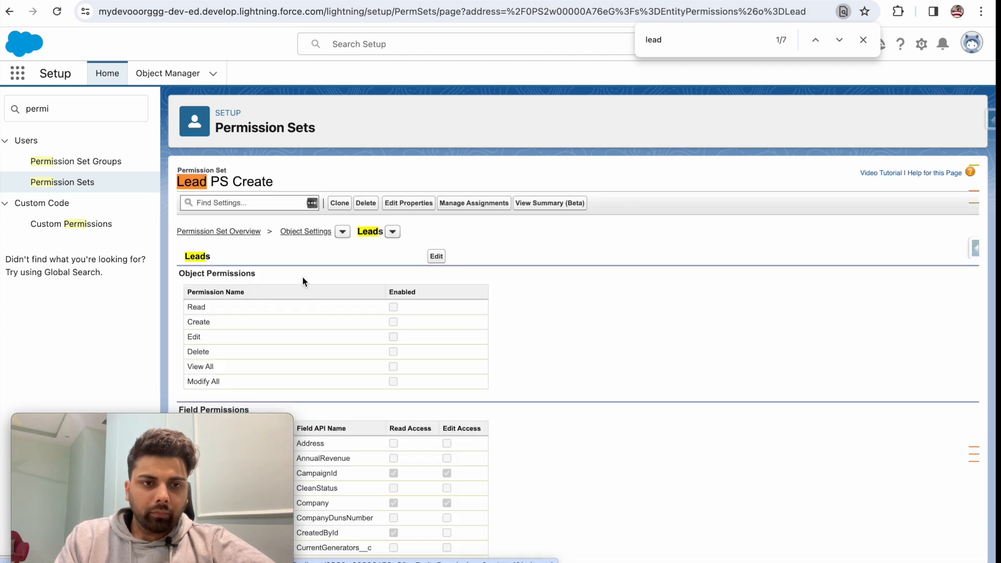
Enable the Read and Create object permissions on Leads and save the permission set
left_click(437, 256)
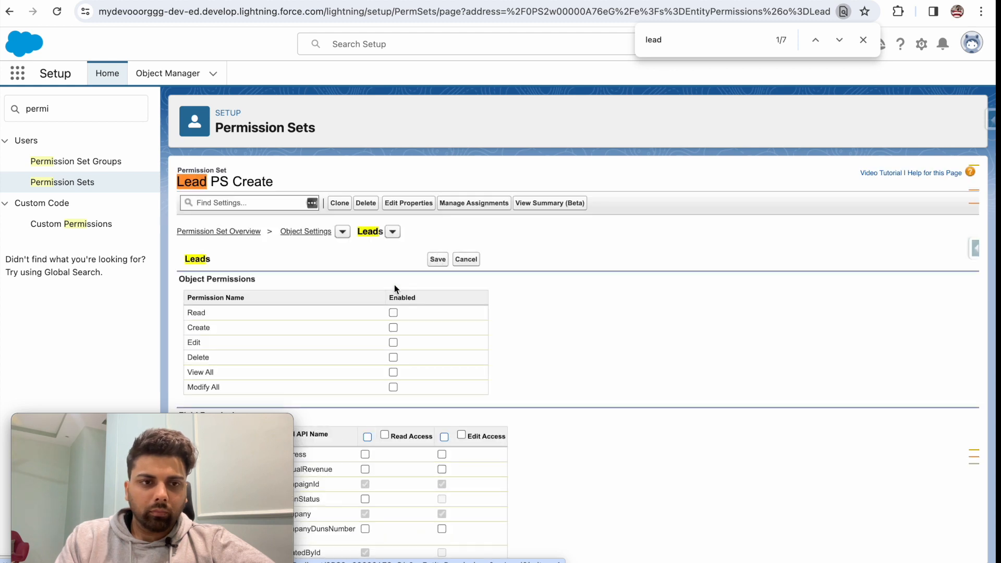
left_click(394, 313)
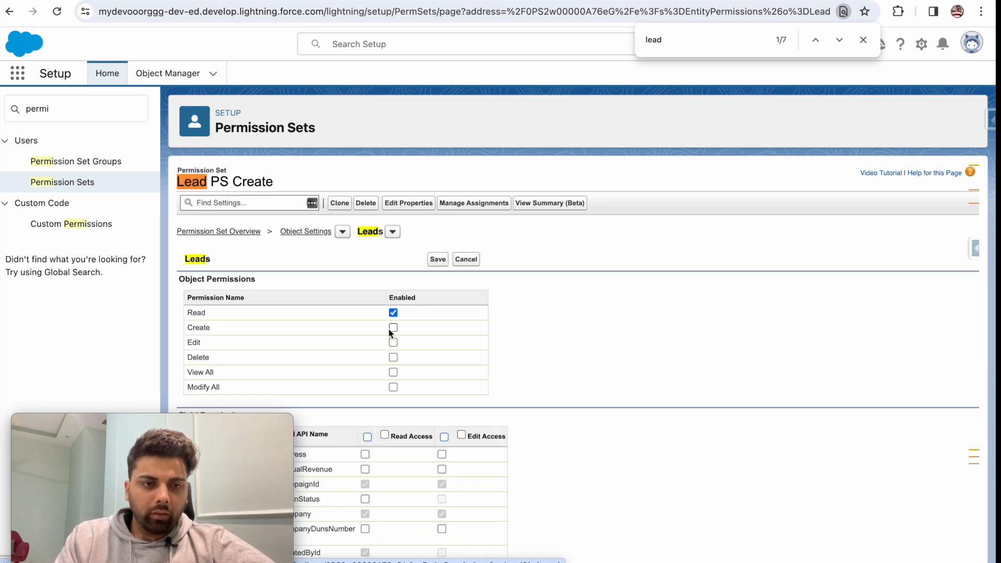
left_click(393, 327)
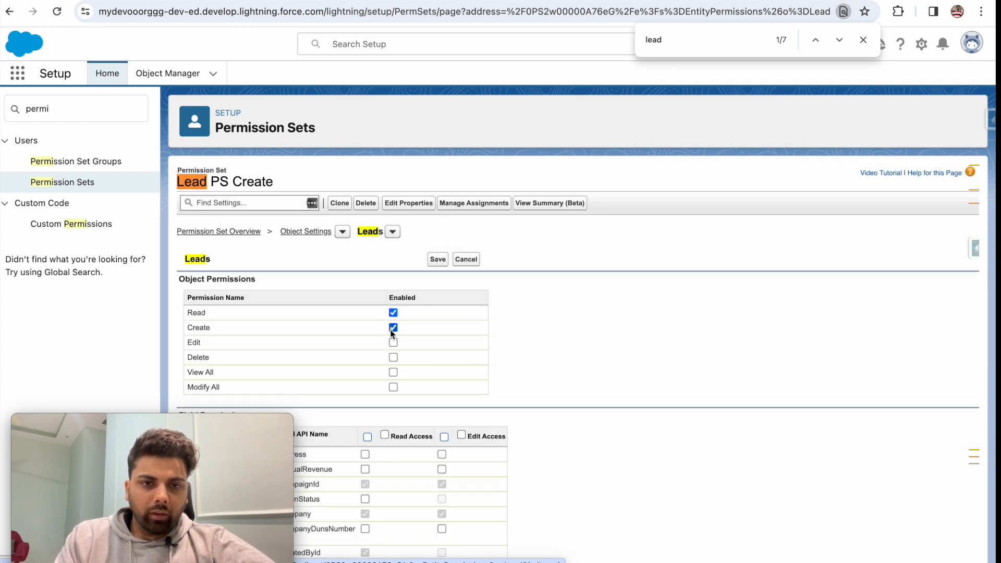
left_click(437, 260)
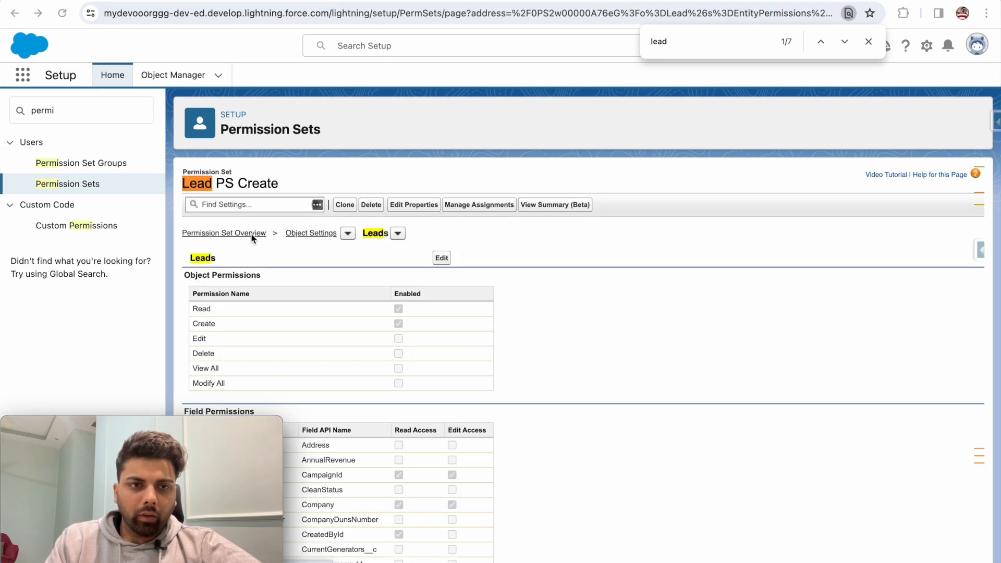
Create a new permission set labelled Opportunity PS Delete with the API name Opportunity_PS_Delete and no license
left_click(247, 234)
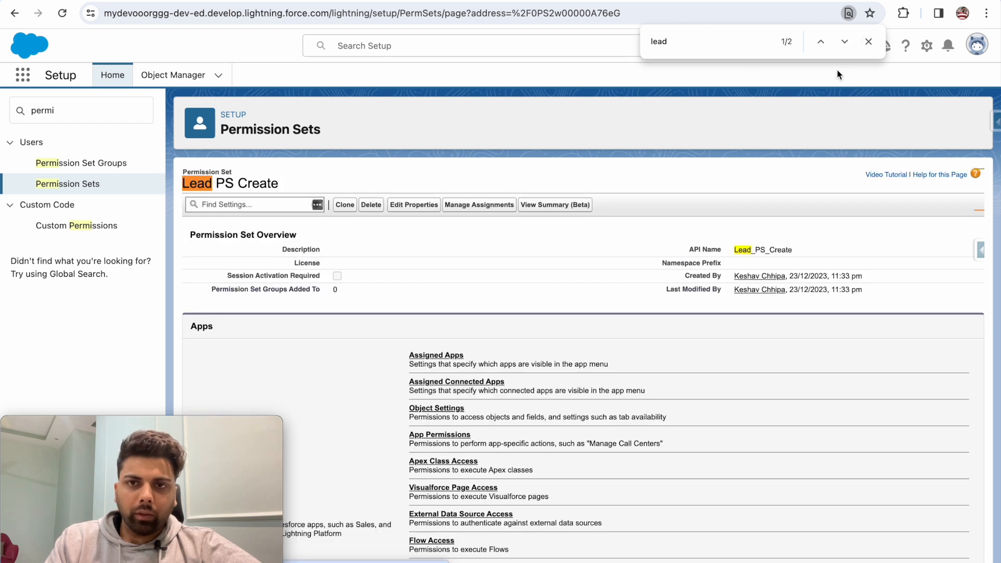
left_click(867, 42)
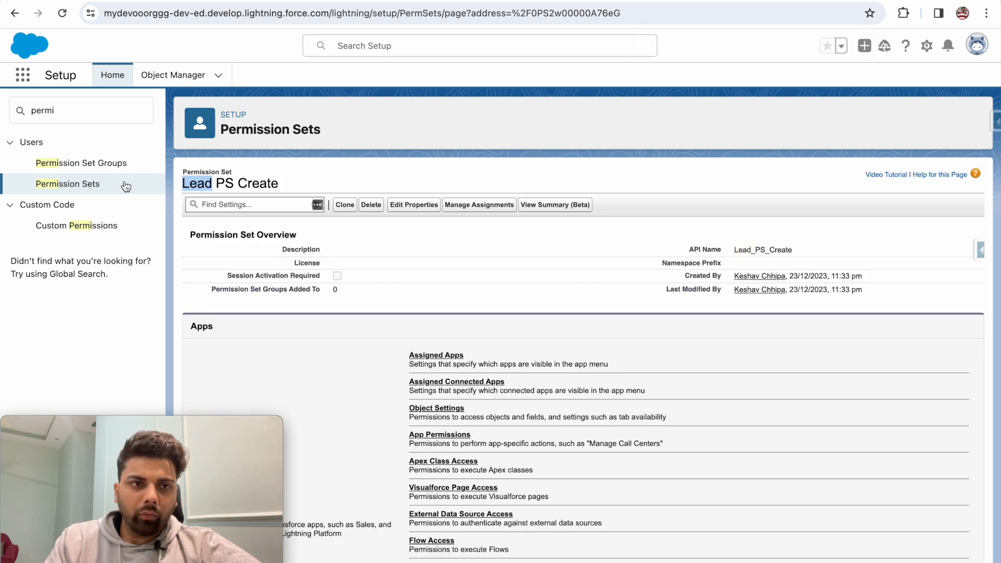
left_click(91, 185)
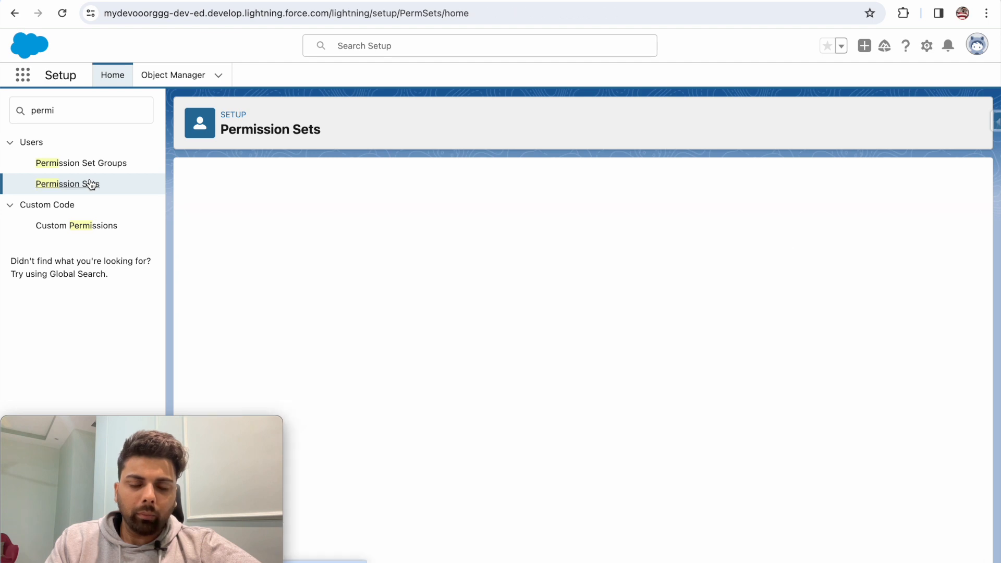
left_click(200, 252)
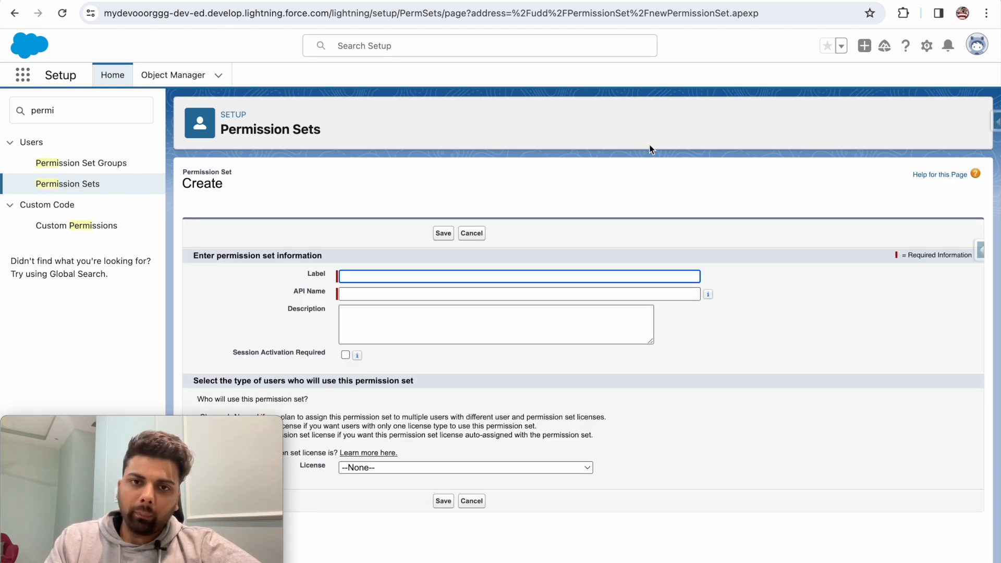
type("Oppo")
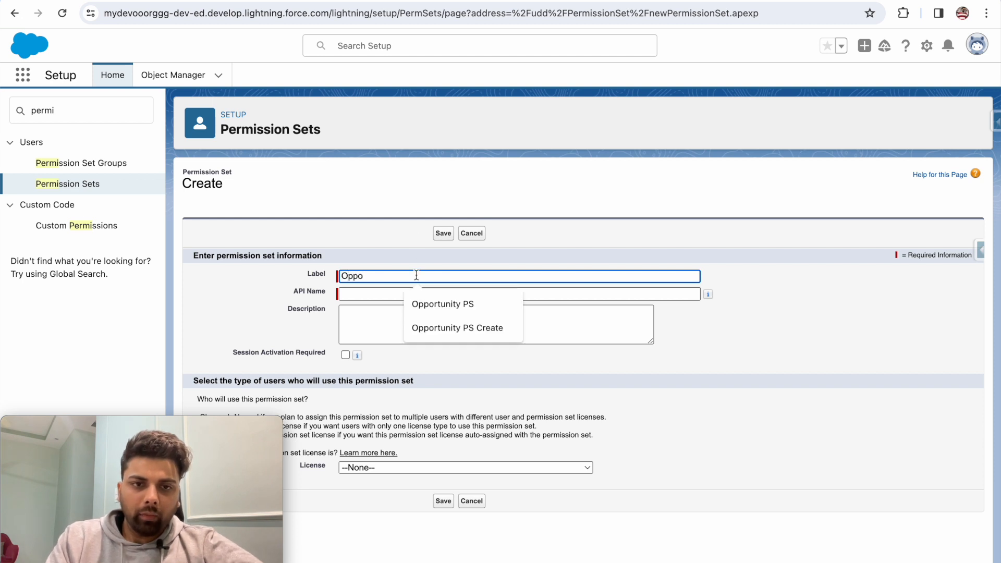
left_click(438, 306)
type("Creat")
key("BackSpace")
key("BackSpace")
key("BackSpace")
type("Delete")
left_click(366, 294)
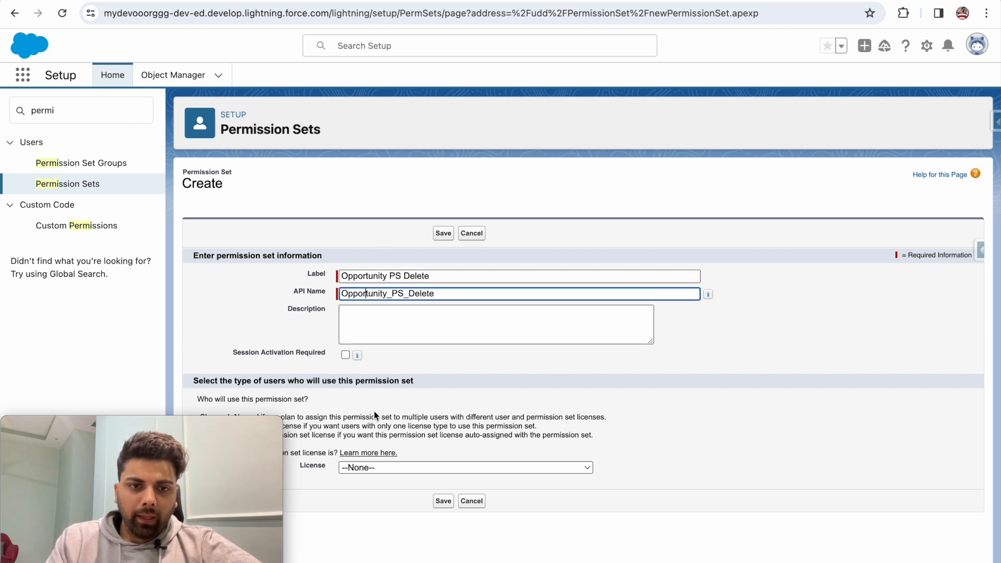
left_click(440, 502)
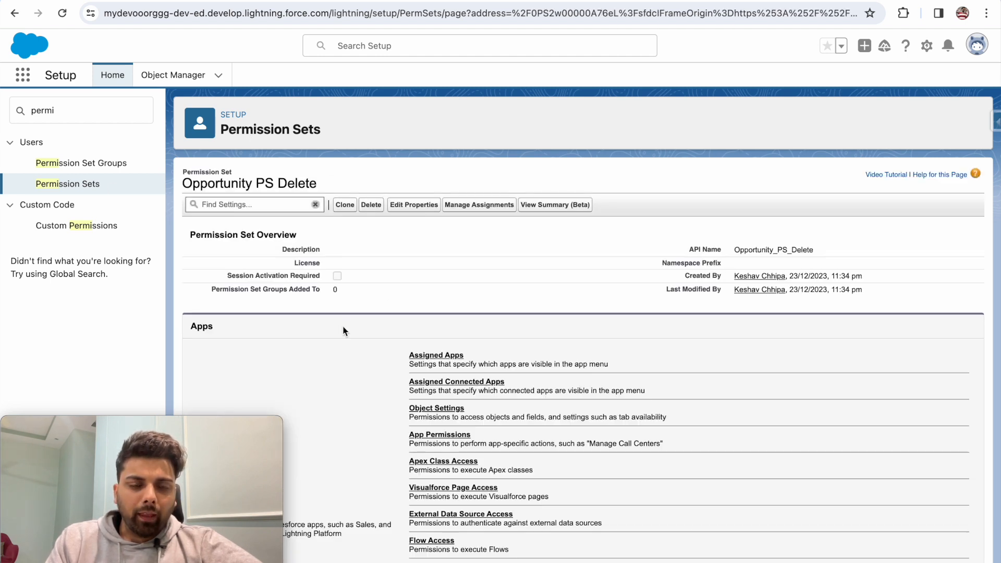
Open the Opportunities object settings of the Opportunity PS Delete permission set
left_click(426, 409)
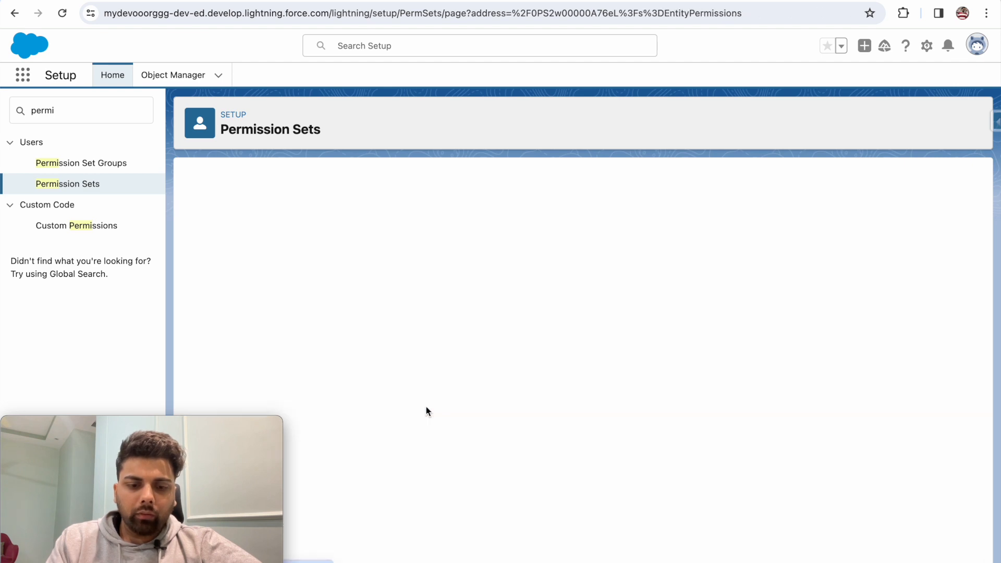
key("ctrl+f")
type("oppo")
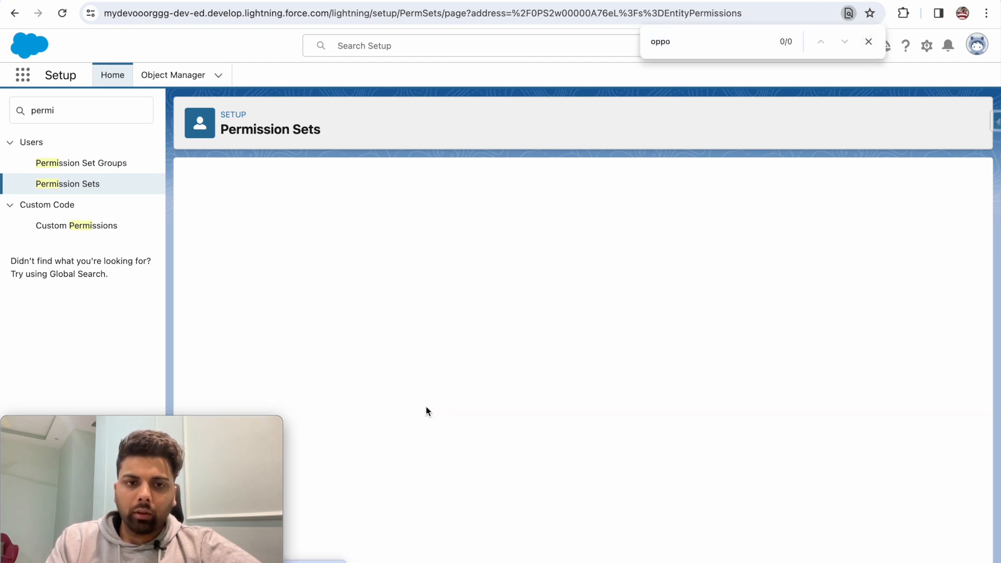
key("Return")
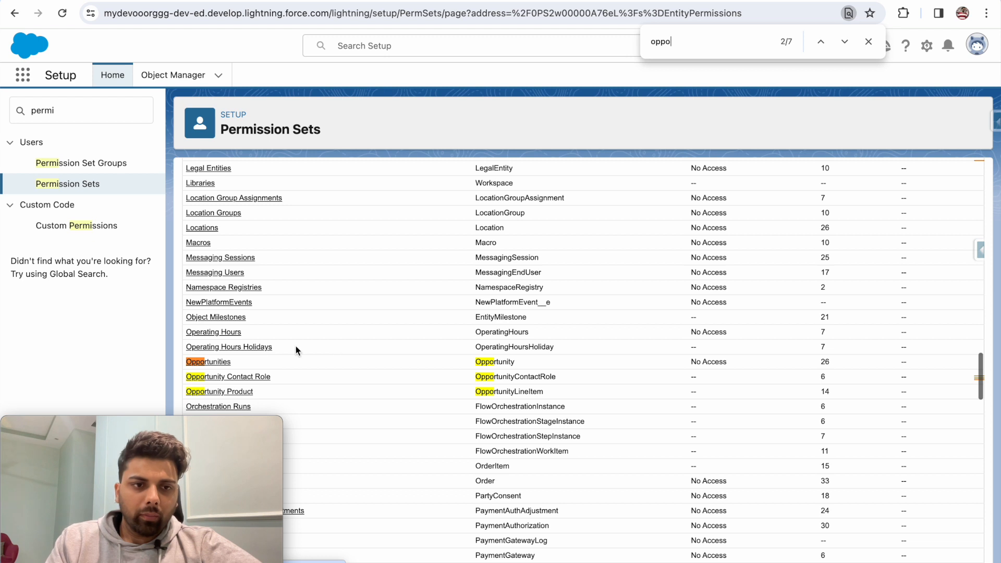
left_click(224, 362)
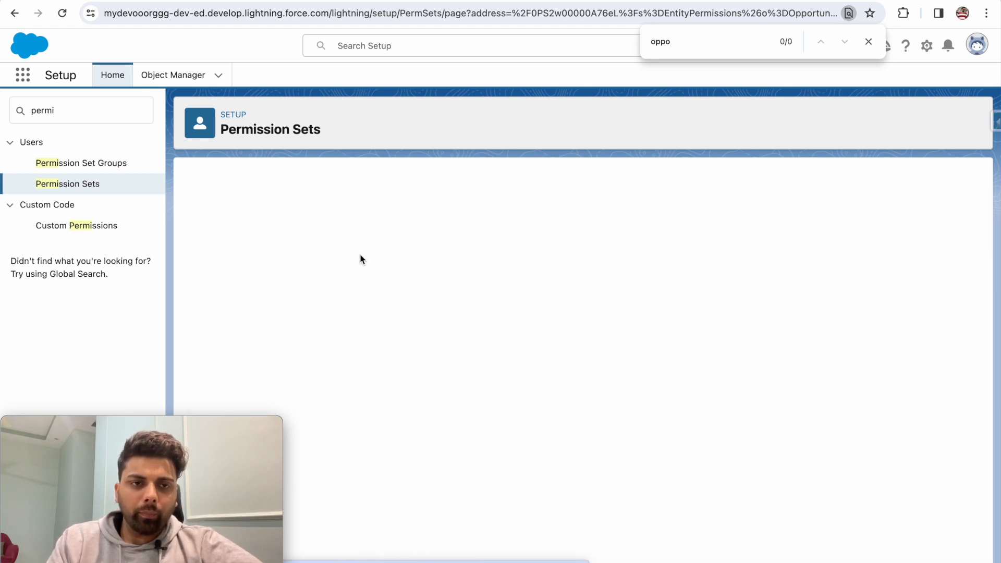
Enable the Read, Create, Edit and Delete object permissions on Opportunities and save the permission set
left_click(441, 258)
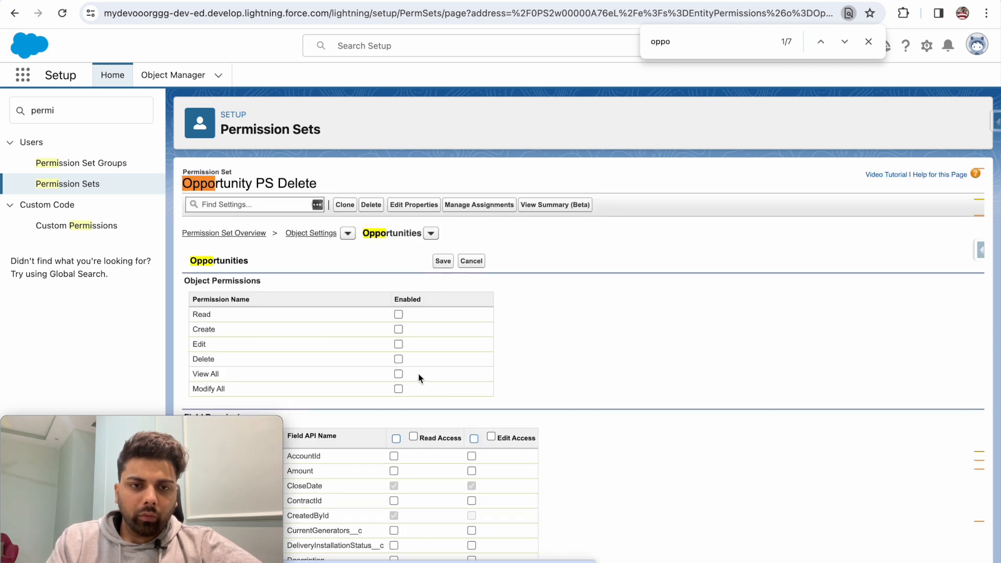
left_click(399, 359)
left_click(399, 328)
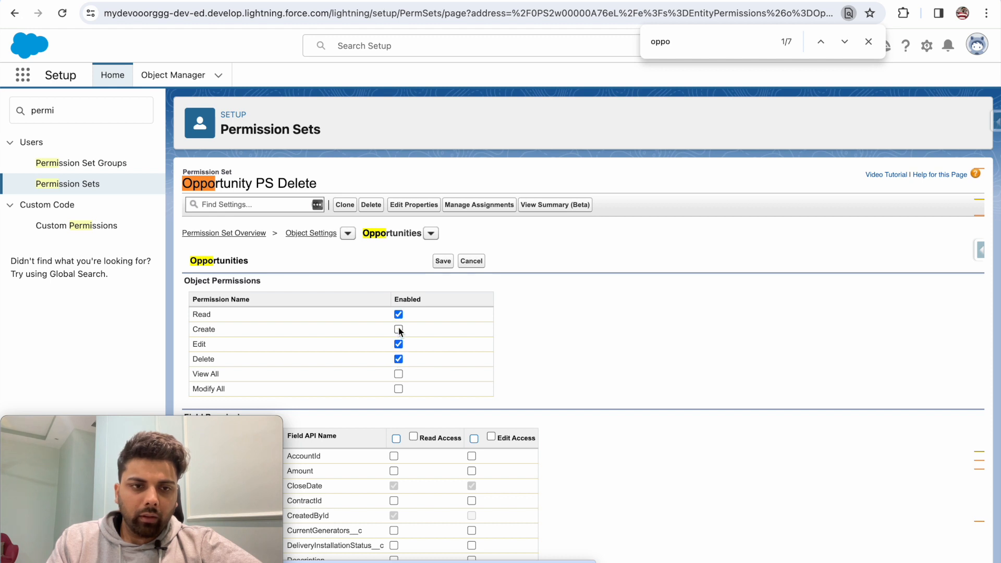
left_click(442, 261)
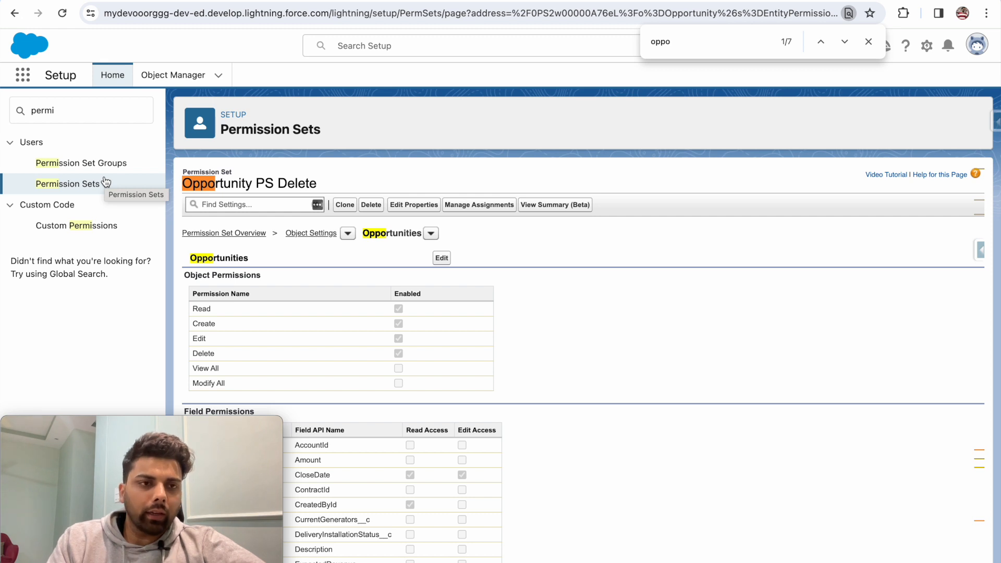
Create a permission set group labelled PSG Test with the API name PSG_Test
left_click(88, 164)
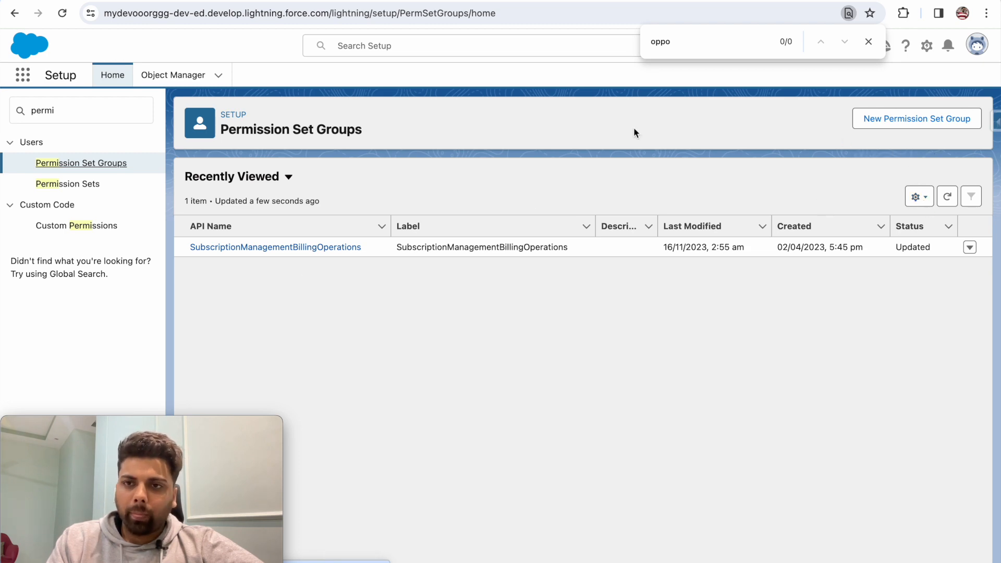
left_click(882, 129)
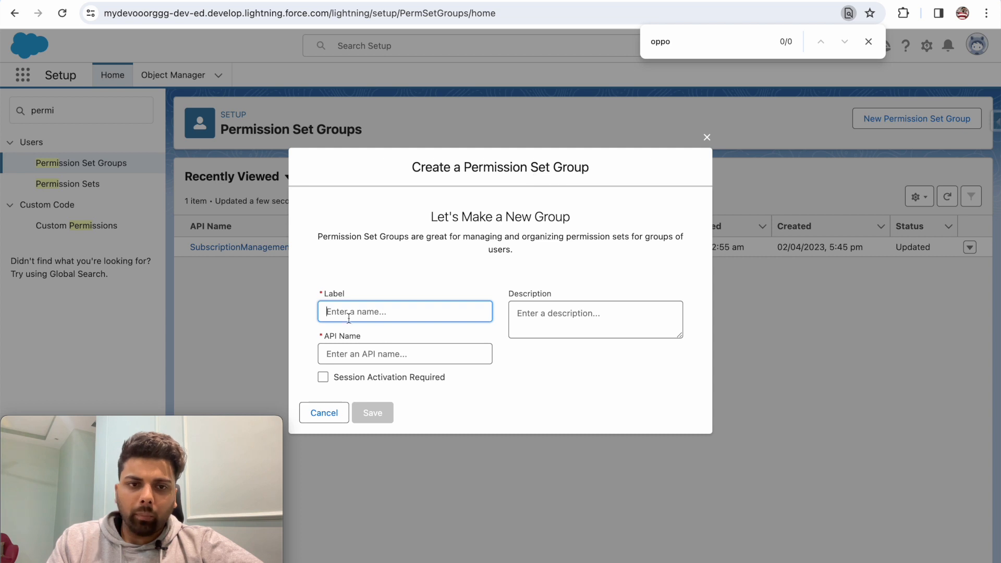
type("PSG")
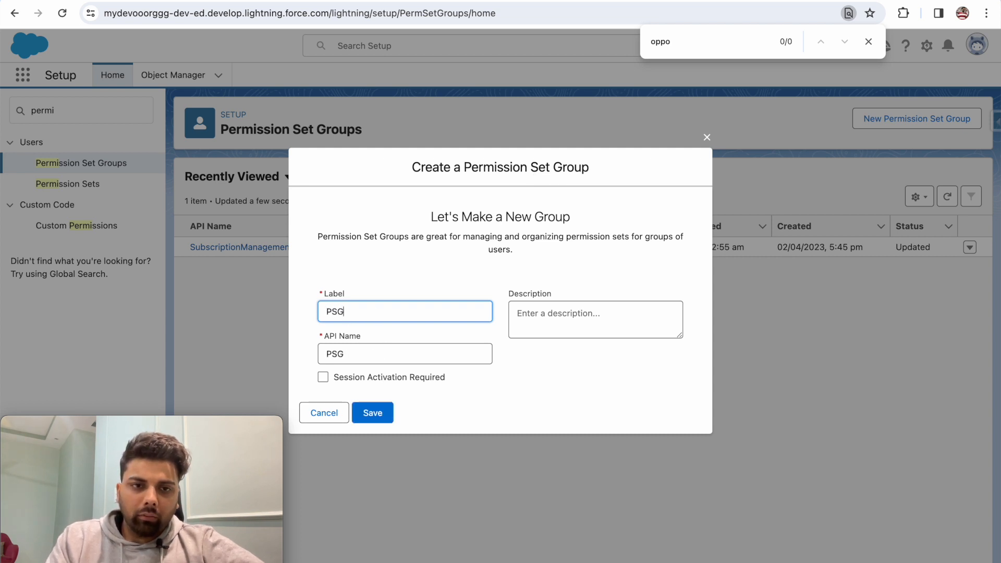
type(" Test")
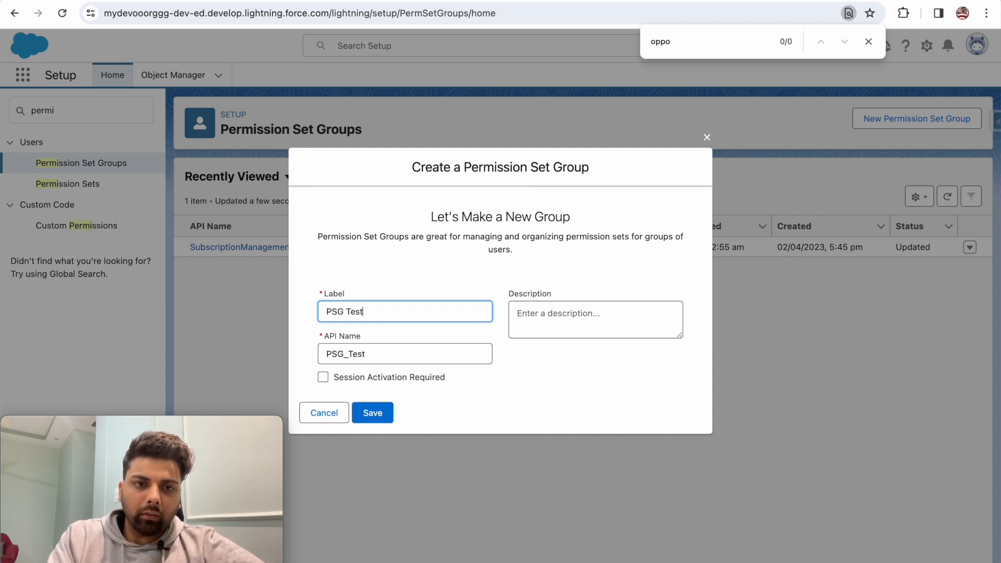
left_click(373, 413)
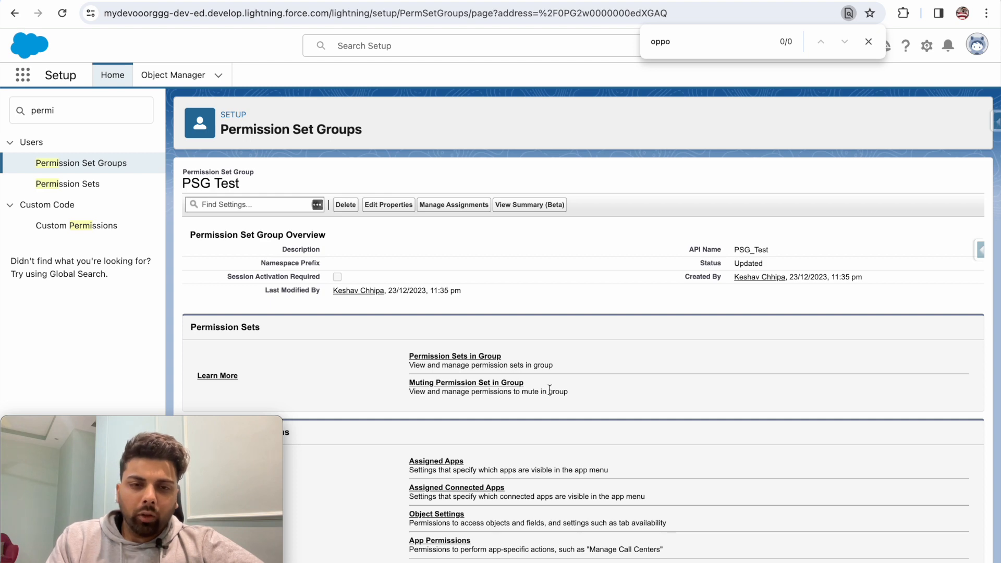
Add the Lead PS Create permission set to the PSG Test group
left_click(418, 357)
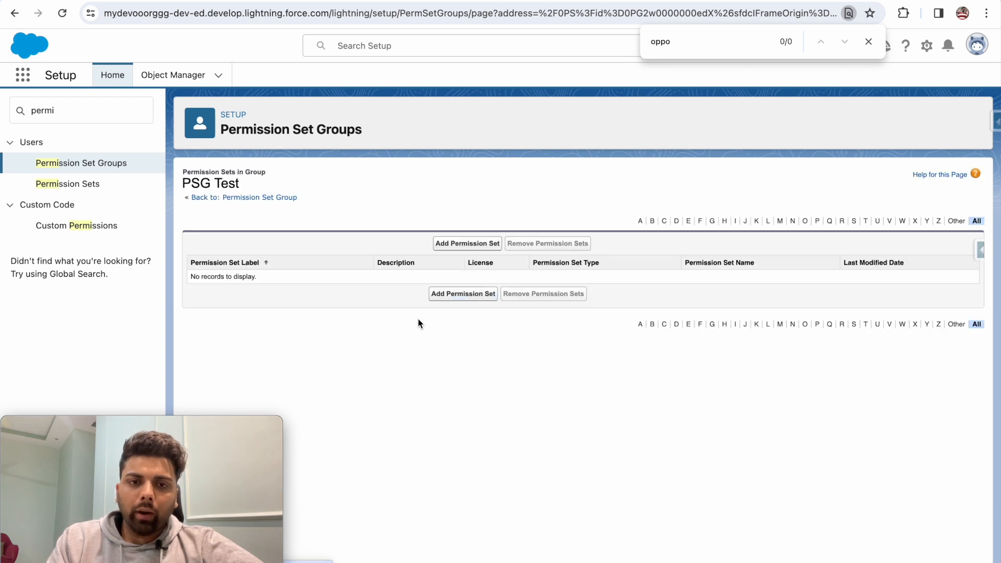
left_click(461, 244)
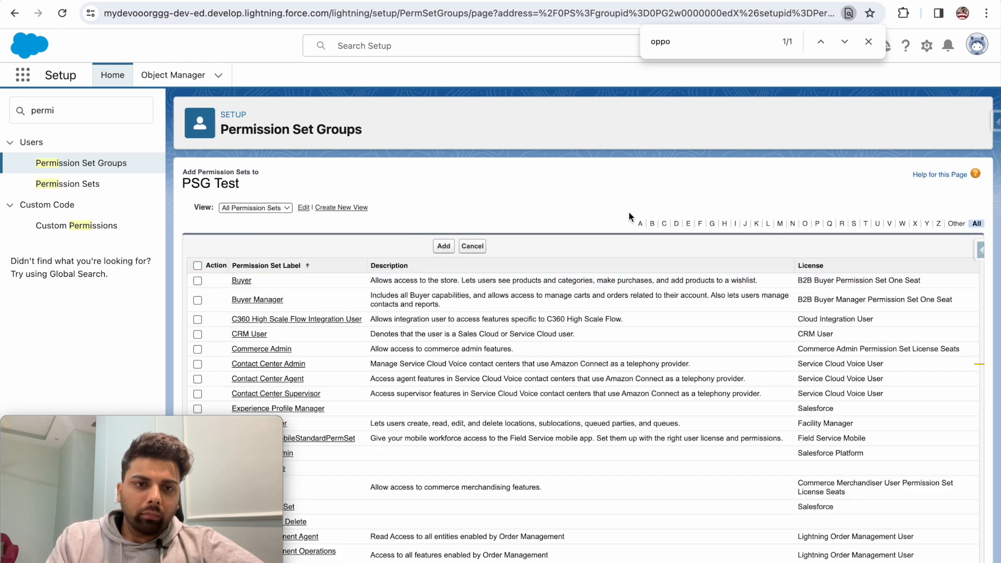
left_click(767, 225)
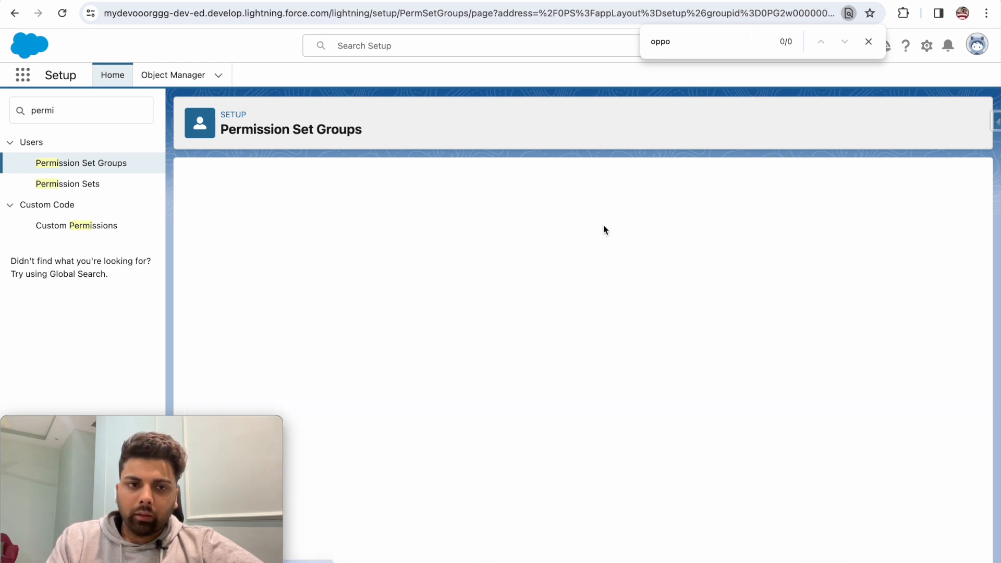
left_click(198, 280)
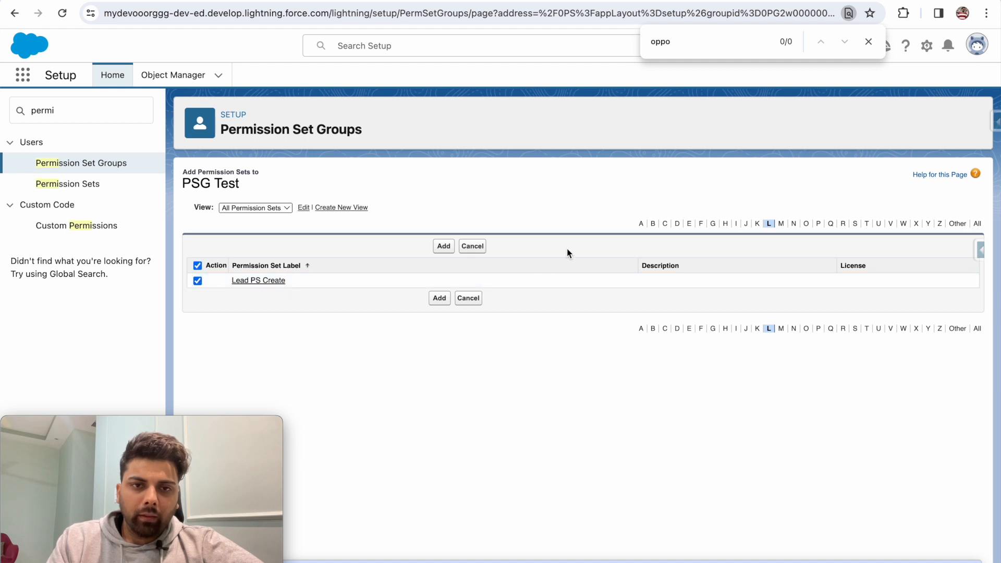
left_click(444, 248)
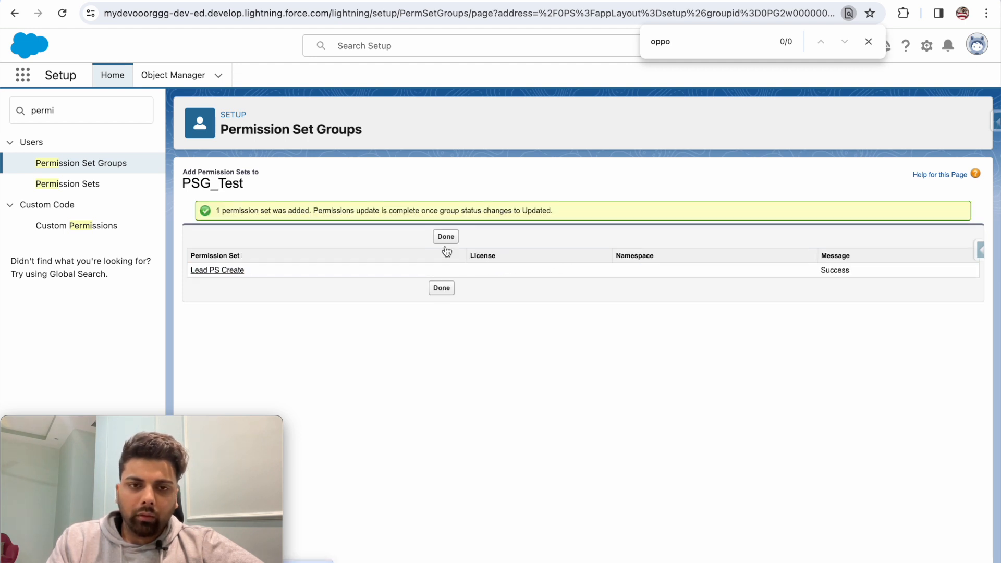
left_click(444, 235)
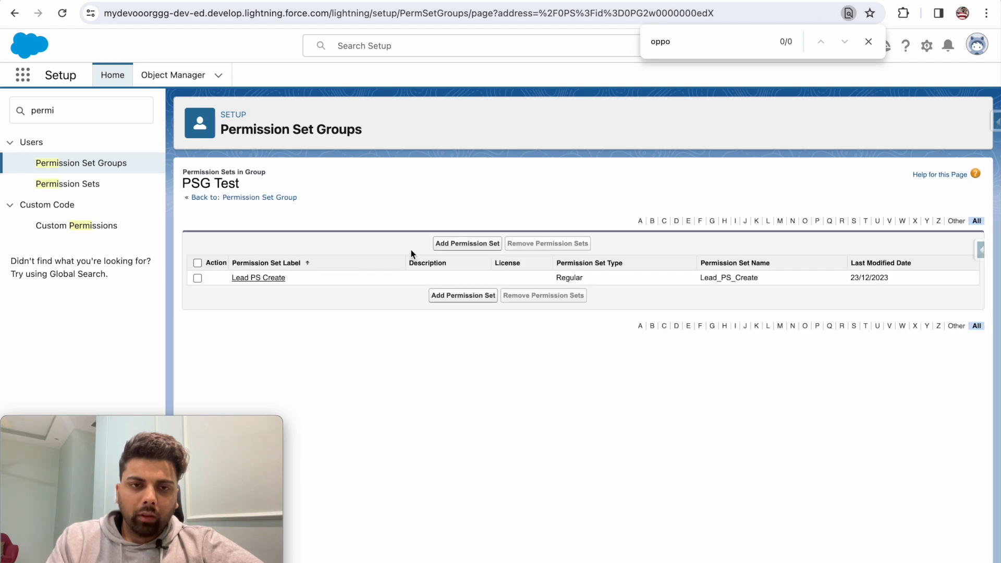
Add the Opportunity PS Delete permission set to the PSG Test group
left_click(449, 245)
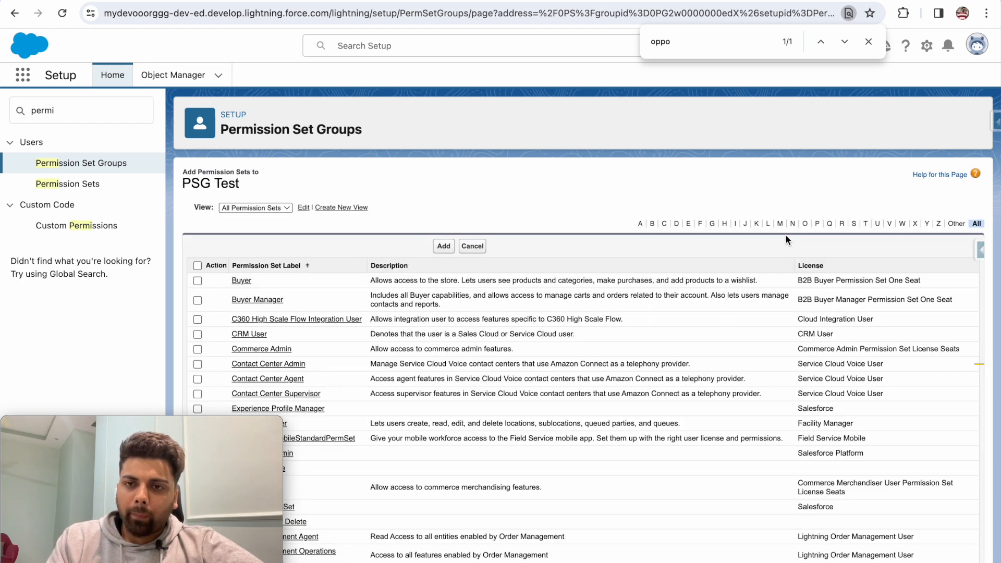
left_click(868, 41)
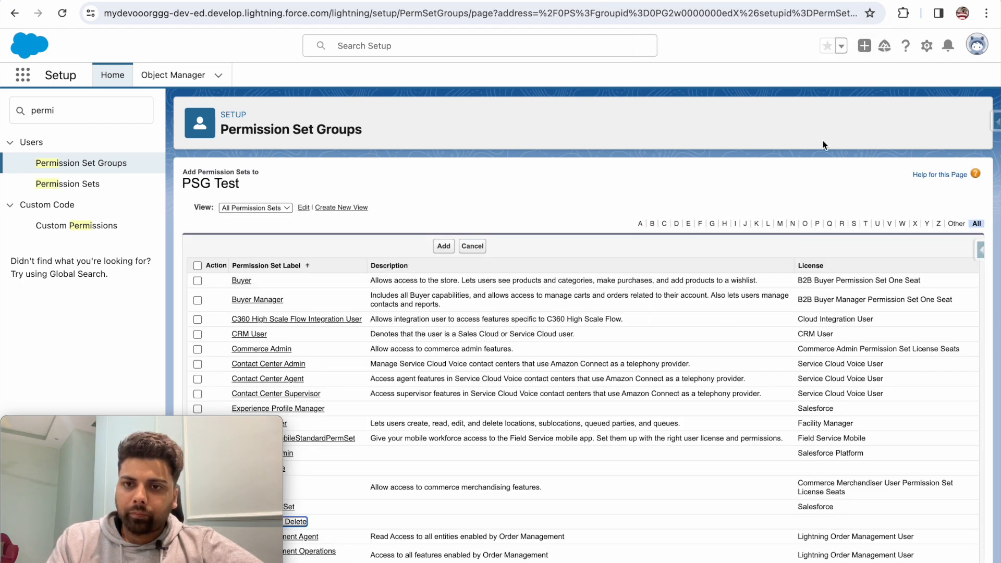
left_click(805, 224)
left_click(195, 281)
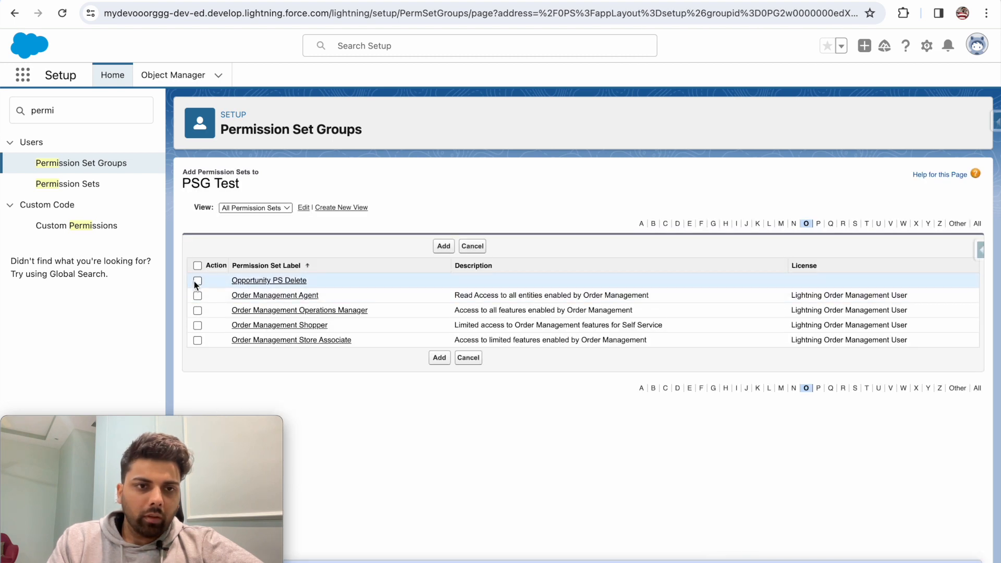
left_click(444, 246)
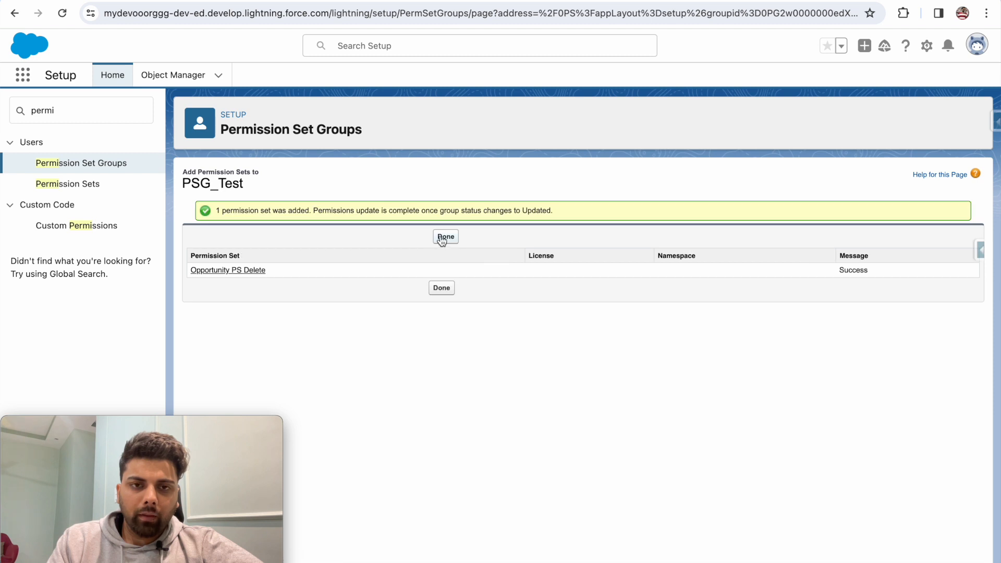
left_click(442, 237)
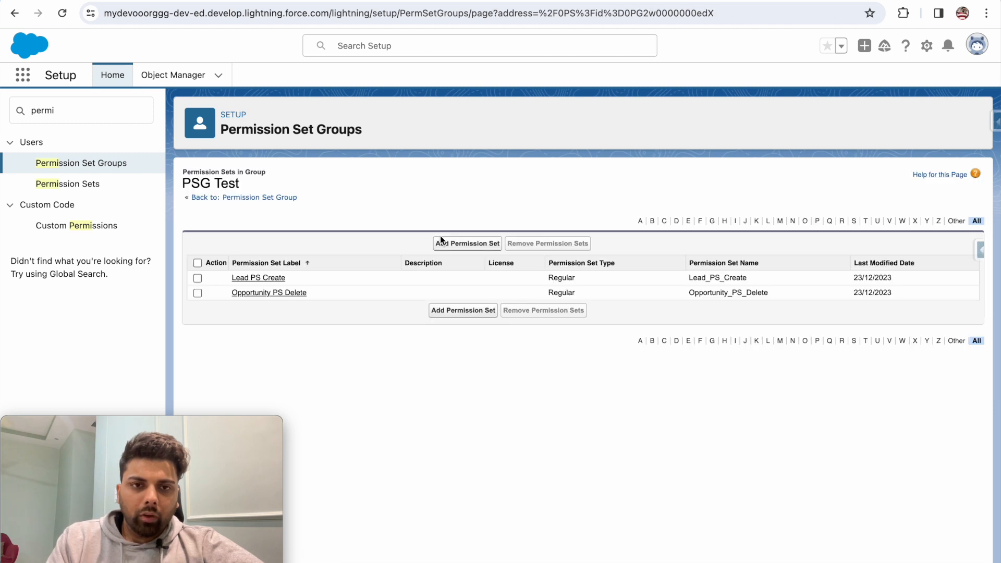
Return to the PSG Test group overview and open its combined object settings
left_click(216, 197)
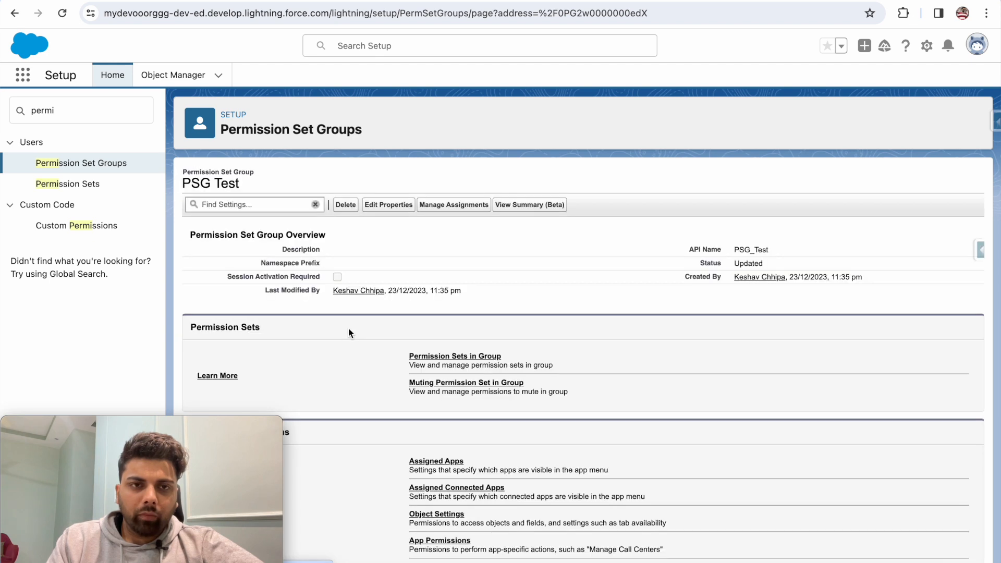
scroll(393, 439, "down", 3)
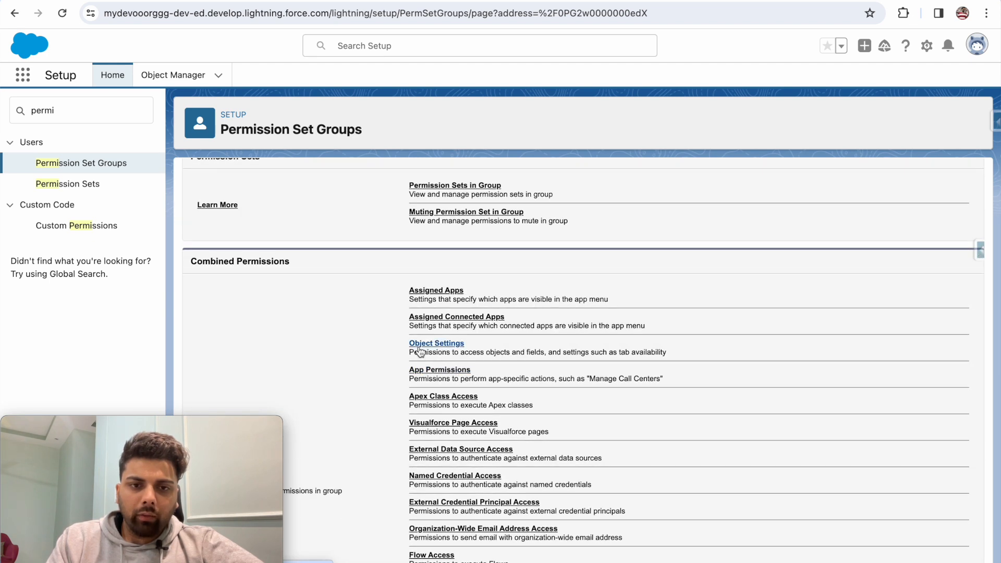
scroll(421, 355, "up", 3)
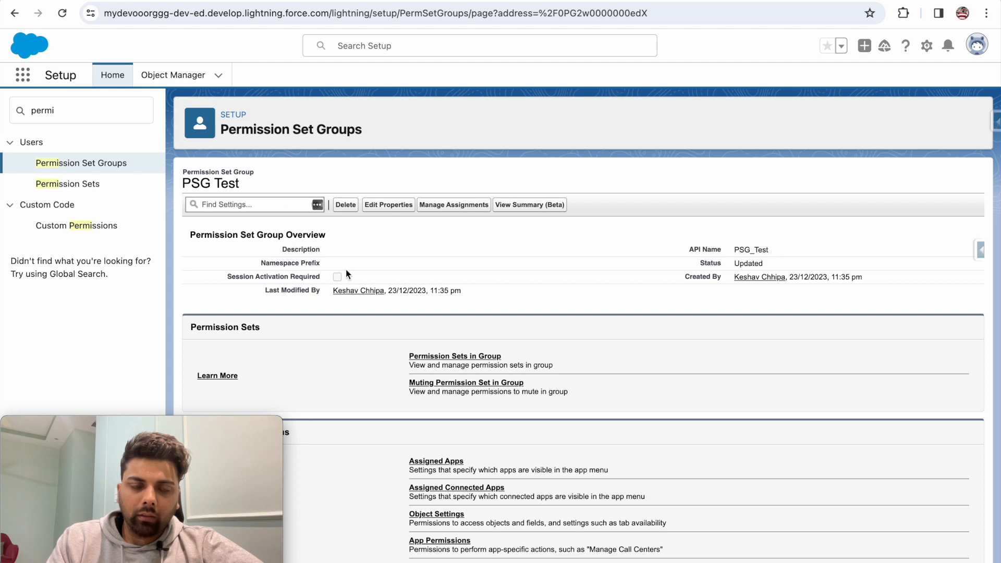
scroll(348, 274, "down", 3)
left_click(428, 325)
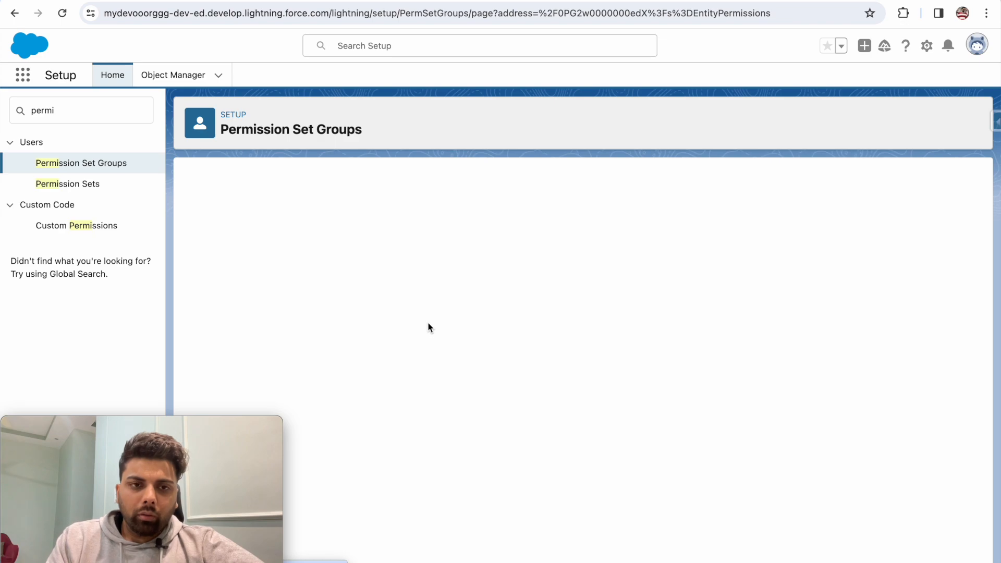
Check the combined object permissions for Leads and Opportunities, searching the object list for "opp"
scroll(429, 324, "down", 10)
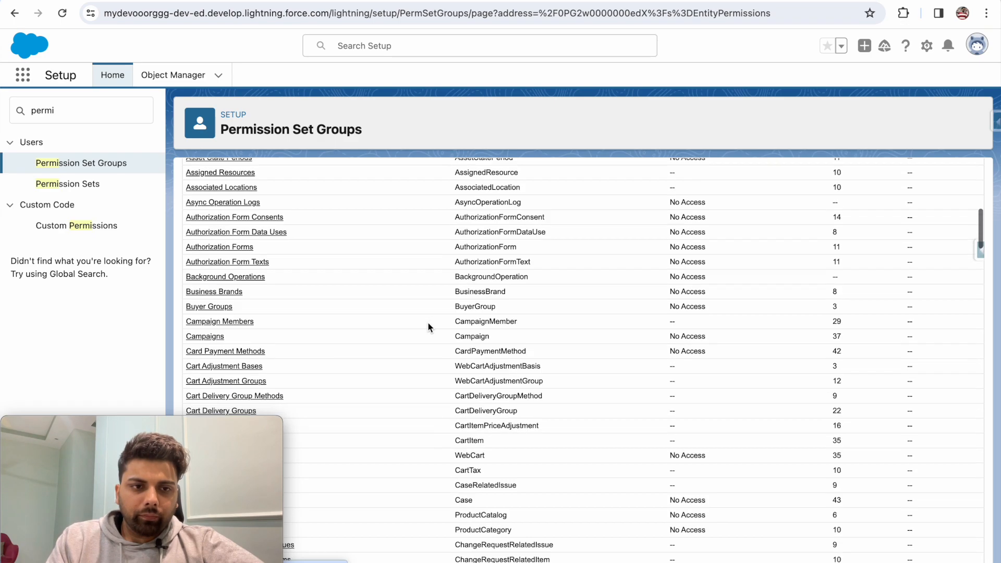
scroll(428, 327, "down", 20)
scroll(428, 327, "down", 6)
scroll(428, 326, "up", 4)
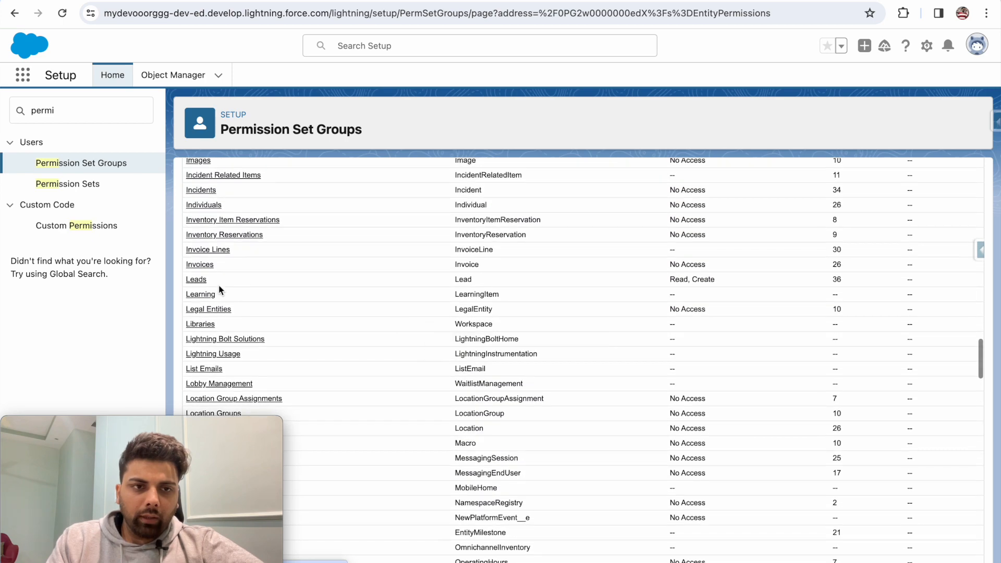
scroll(551, 317, "down", 20)
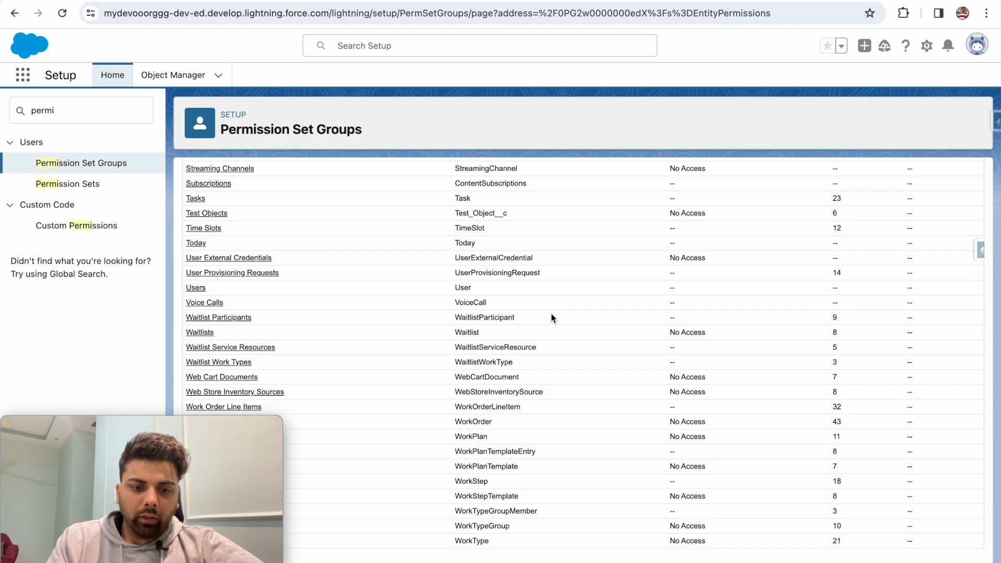
key("ctrl+f")
type("opp")
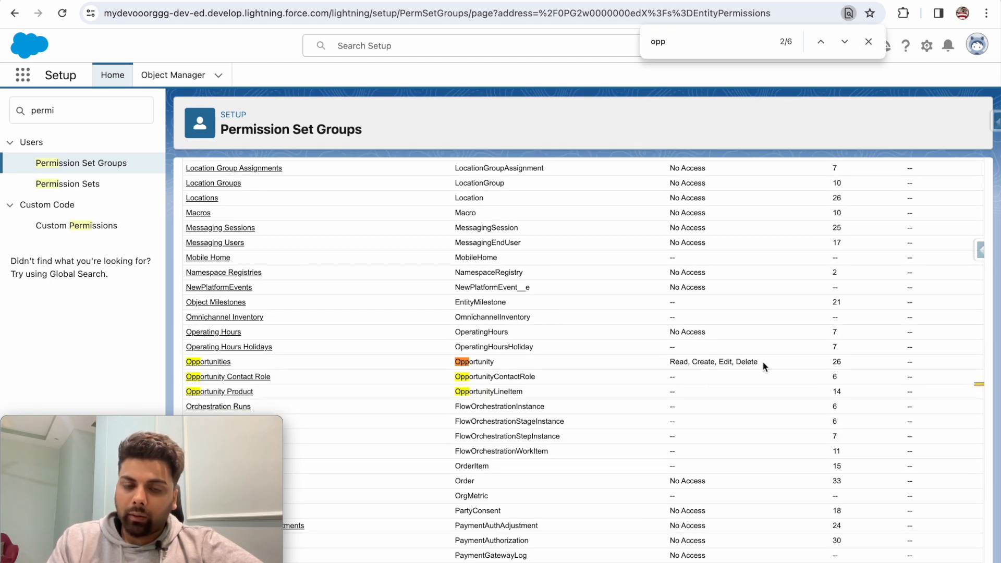
Try to create a muting permission set in the PSG Test group labelled PSG Test Muted with API name PSG_Test_Muted
scroll(537, 349, "up", 20)
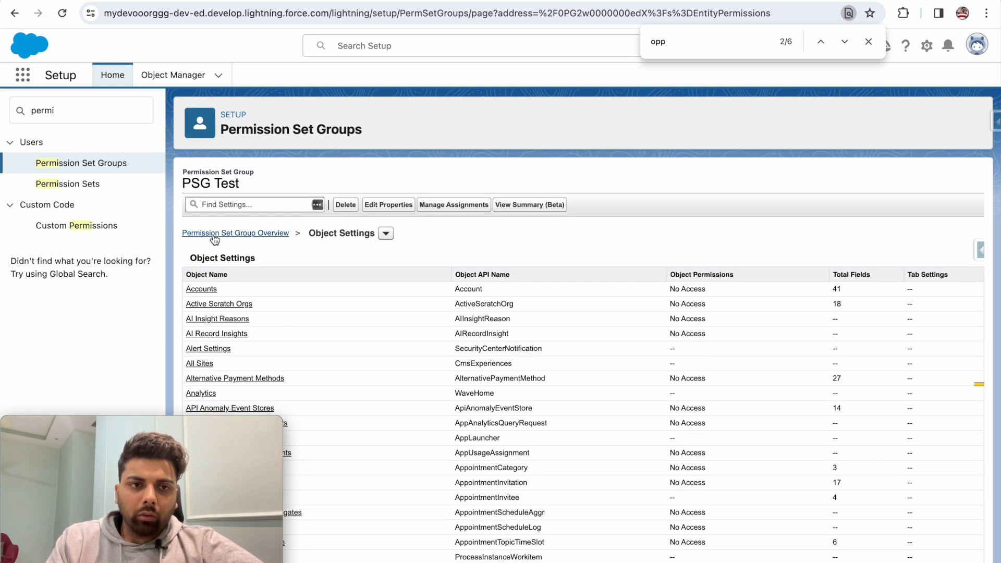
left_click(213, 235)
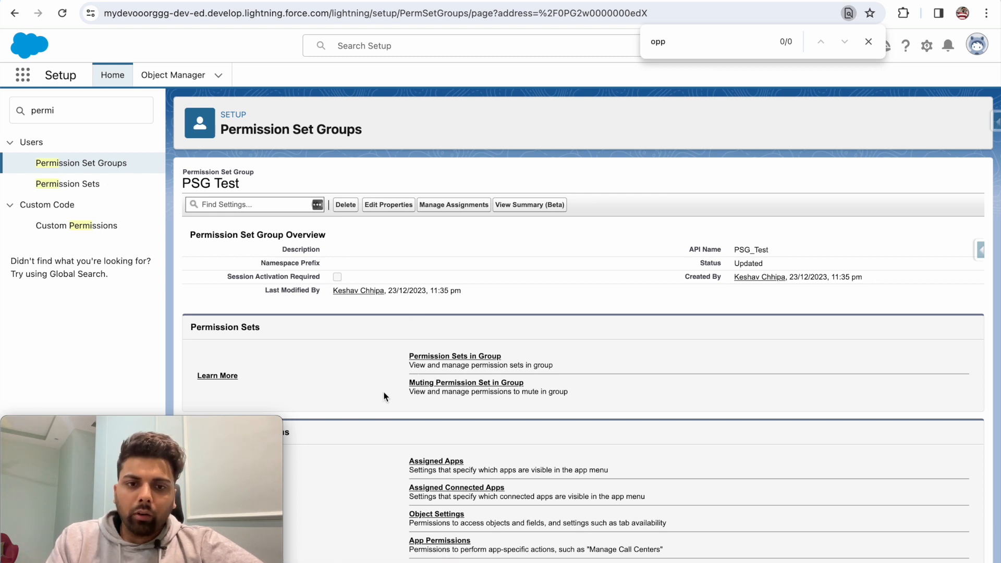
left_click(418, 382)
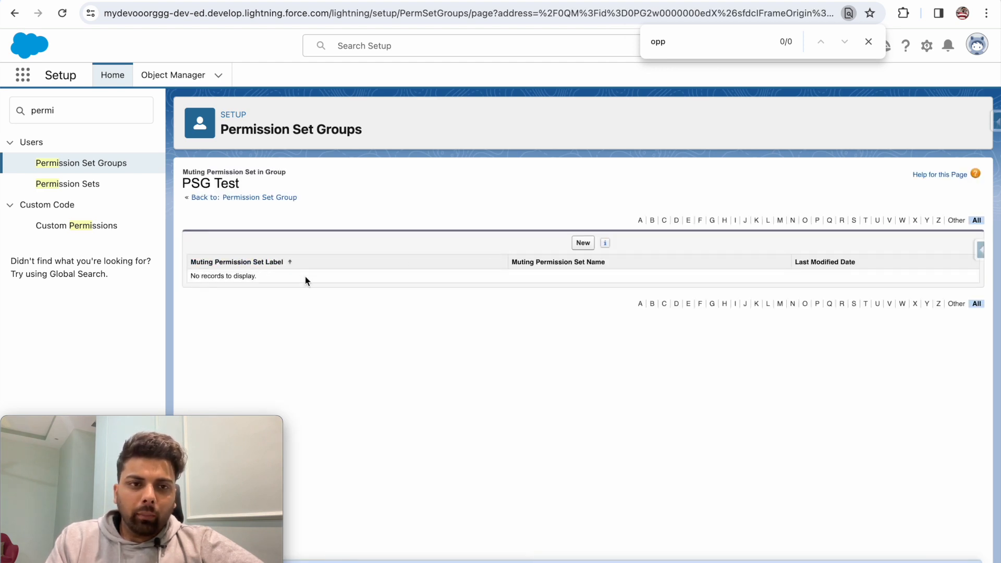
left_click(583, 243)
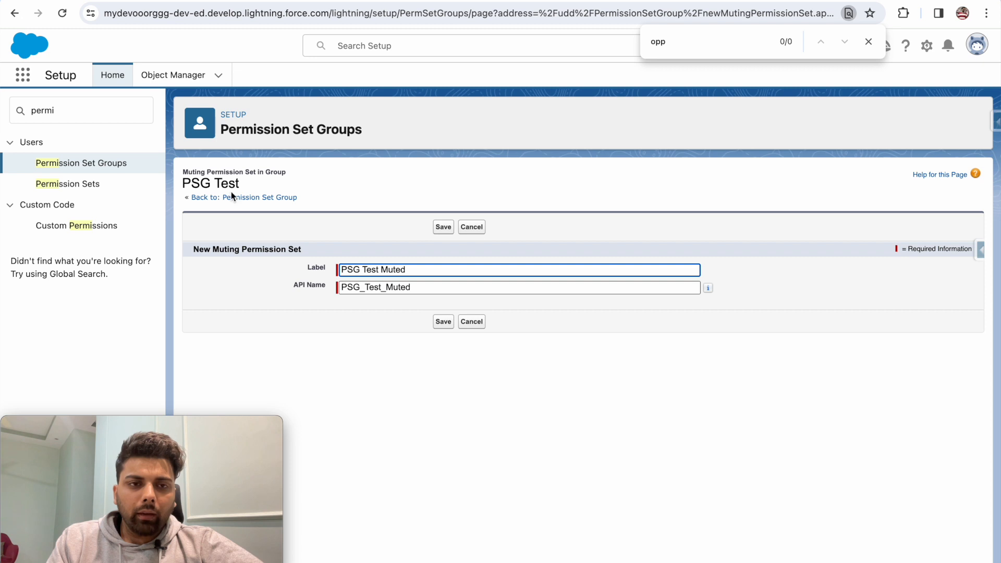
double_click(393, 269)
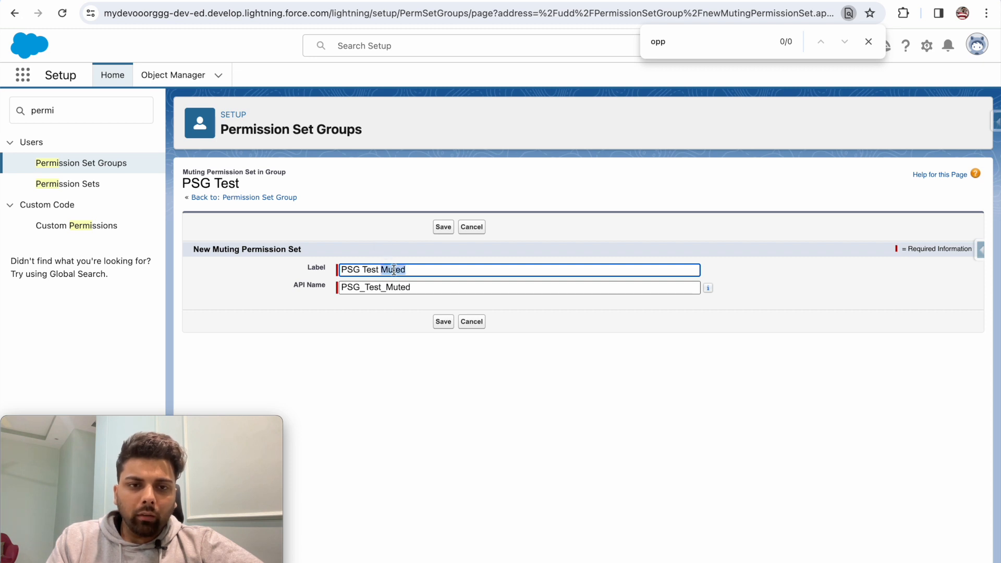
left_click(442, 324)
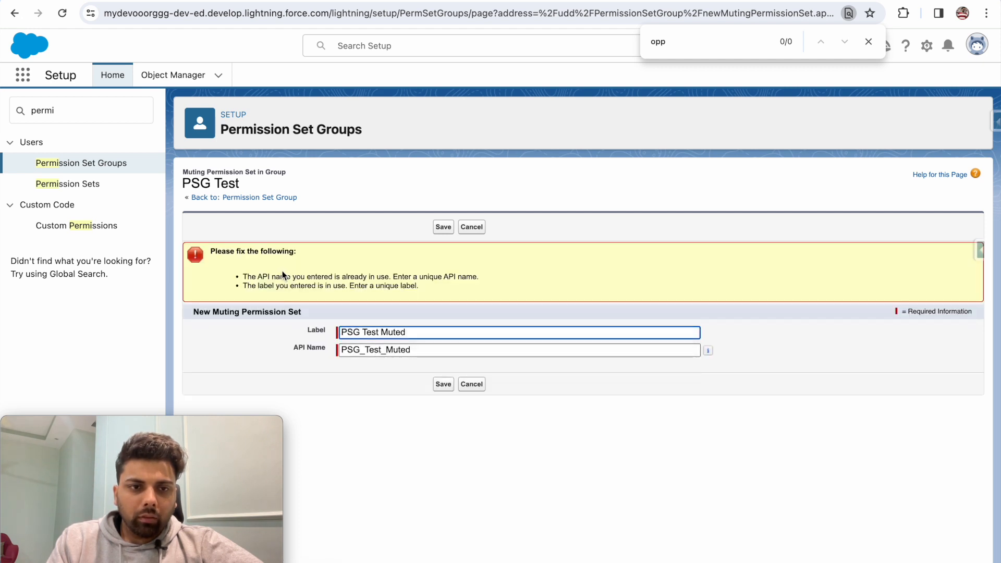
Change the muting permission set's API name to PSG_Test1_Muted and its label to PSG Test 1Muted, and save it
left_click(385, 349)
type("1")
left_click(380, 334)
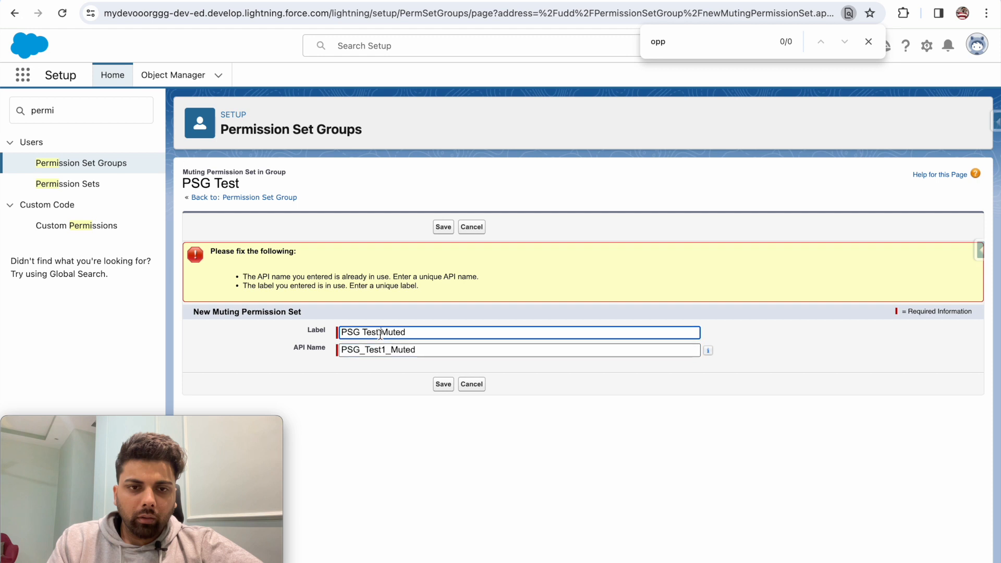
type("1")
left_click(444, 384)
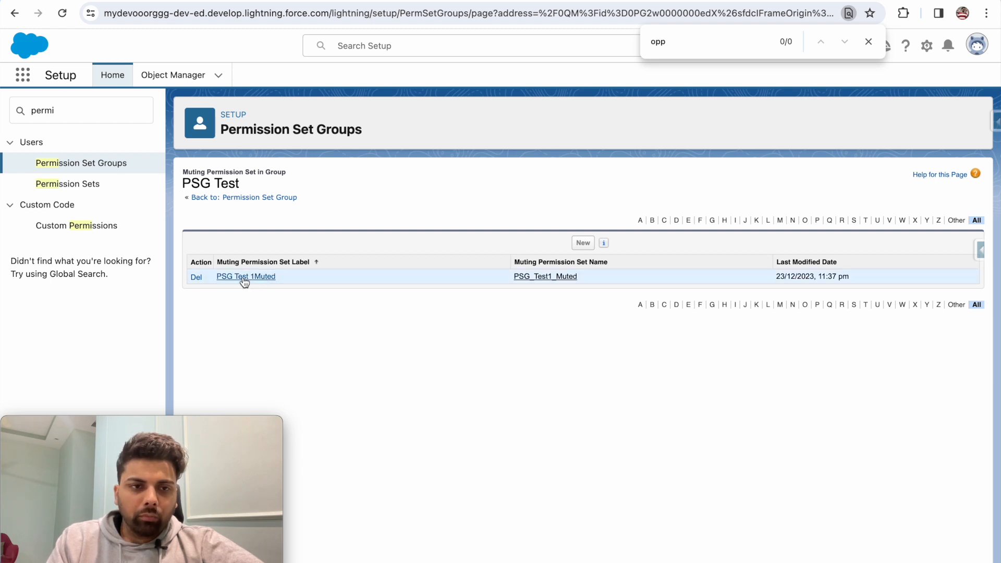
Open the Opportunities object settings of the PSG Test 1Muted muting permission set
left_click(244, 278)
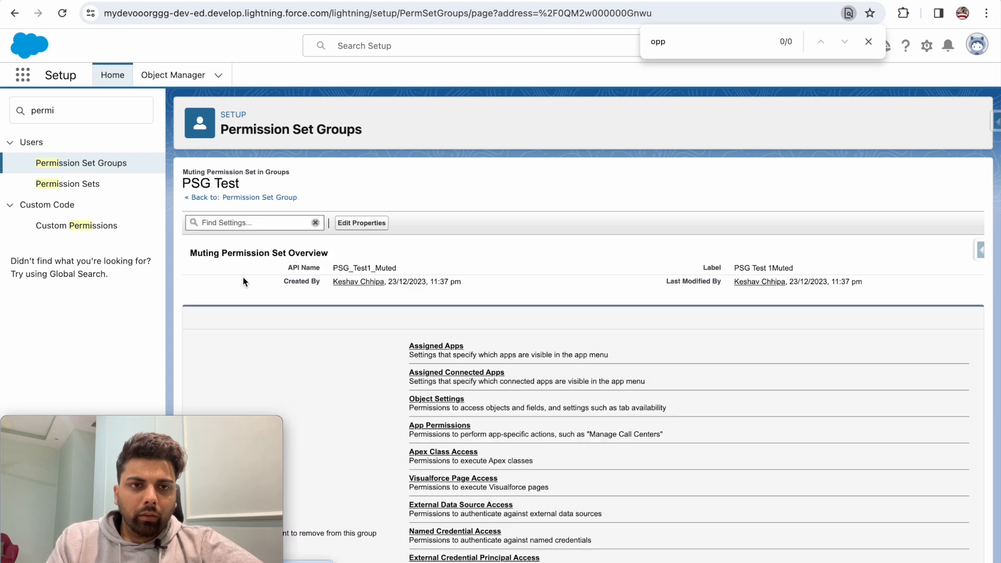
left_click(431, 399)
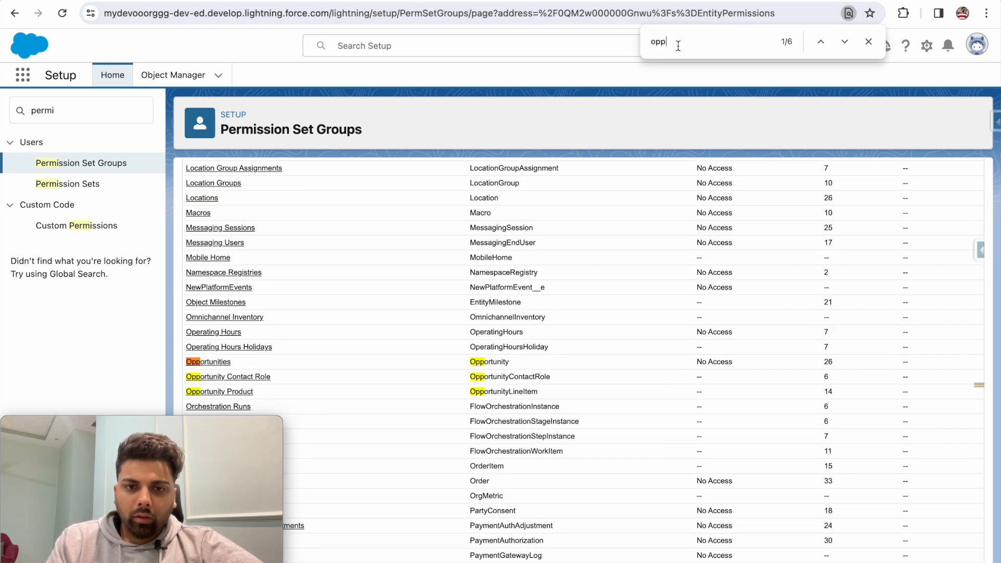
left_click(207, 362)
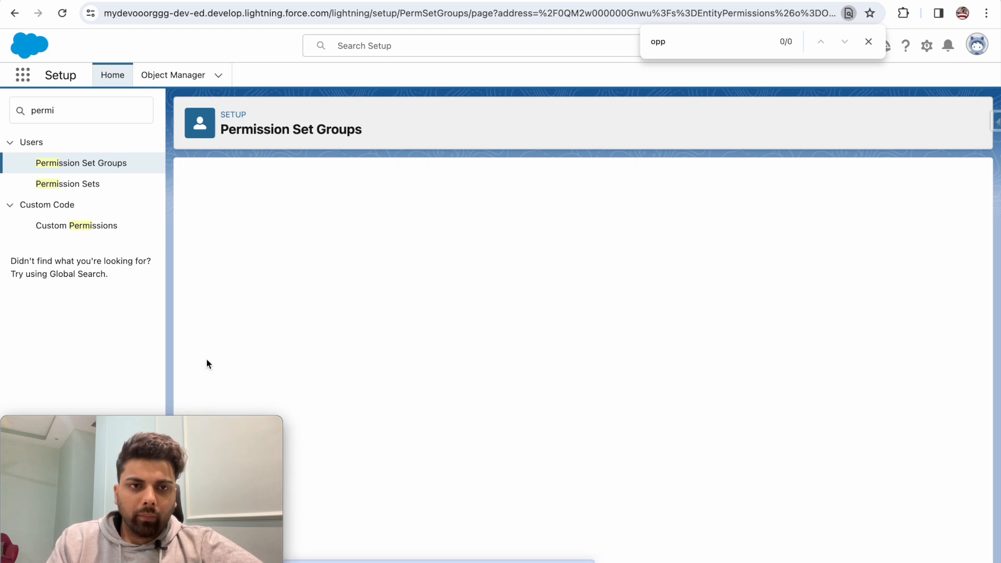
scroll(361, 414, "down", 2)
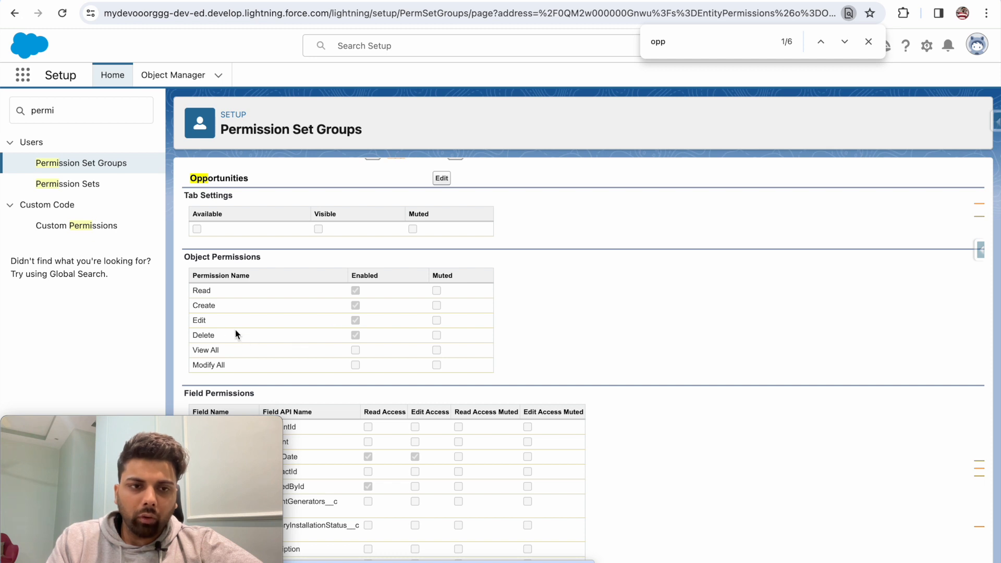
scroll(311, 304, "up", 2)
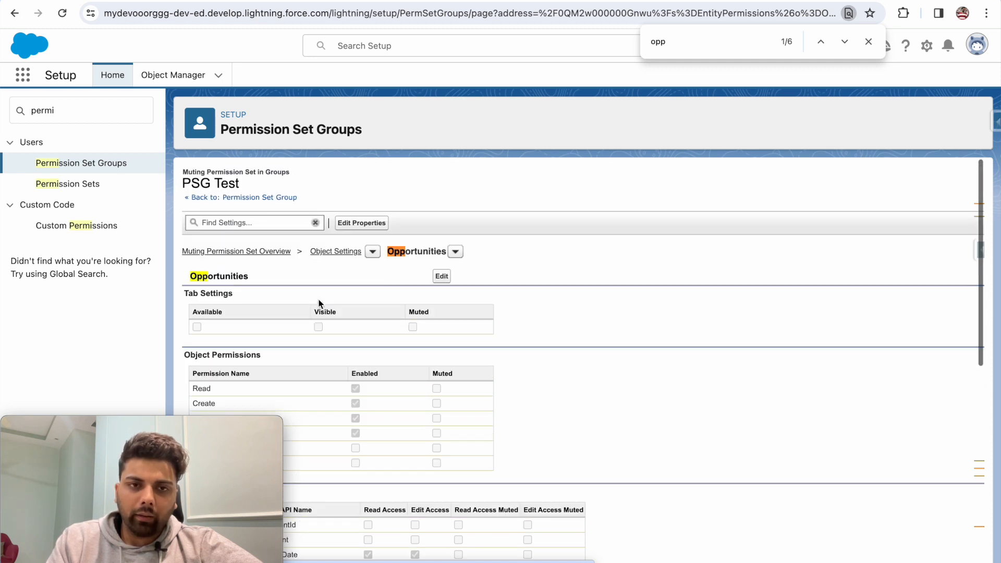
Mute the Edit, Delete and Modify All object permissions on Opportunities and save the muting permission set
left_click(441, 276)
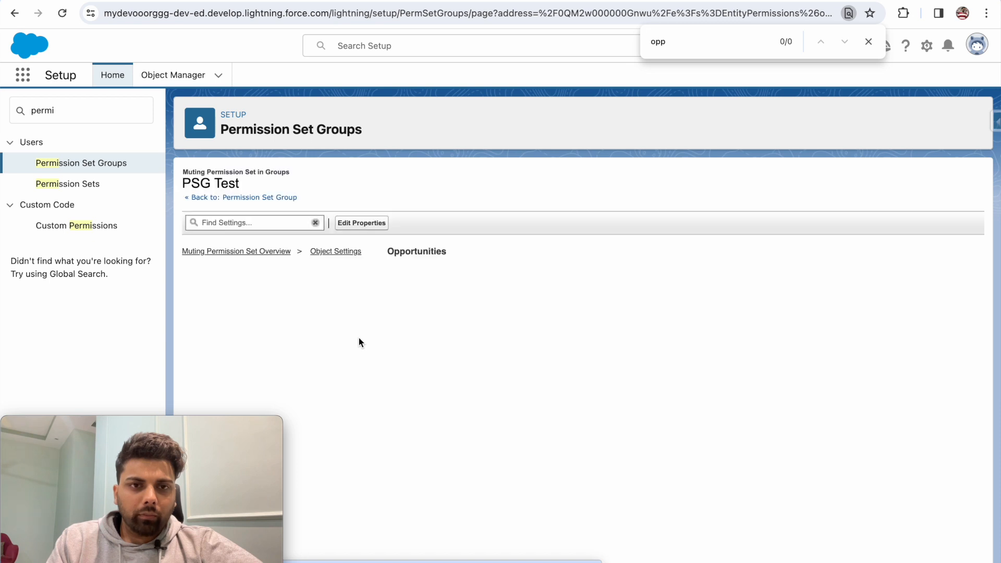
scroll(415, 312, "down", 2)
left_click(437, 311)
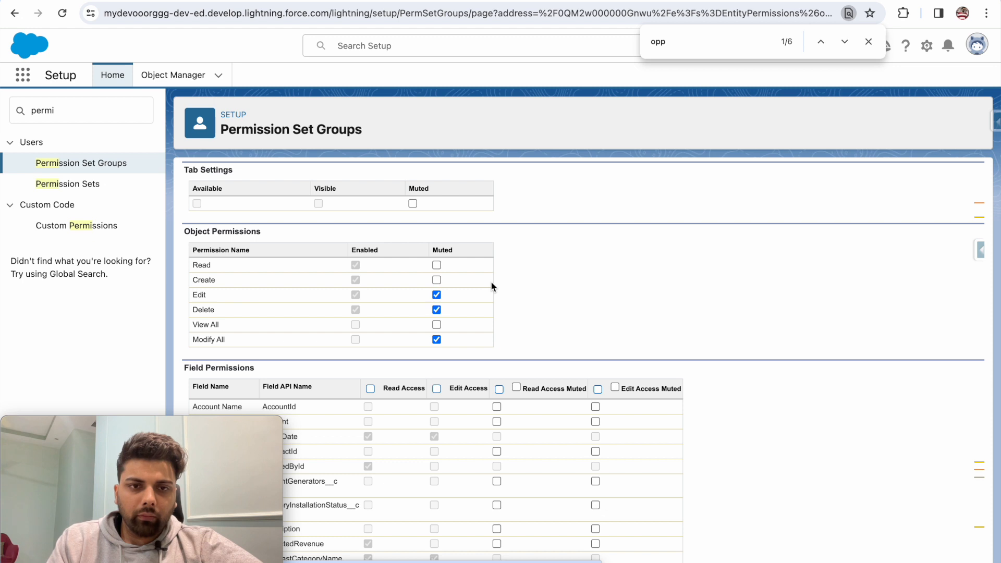
scroll(491, 282, "up", 2)
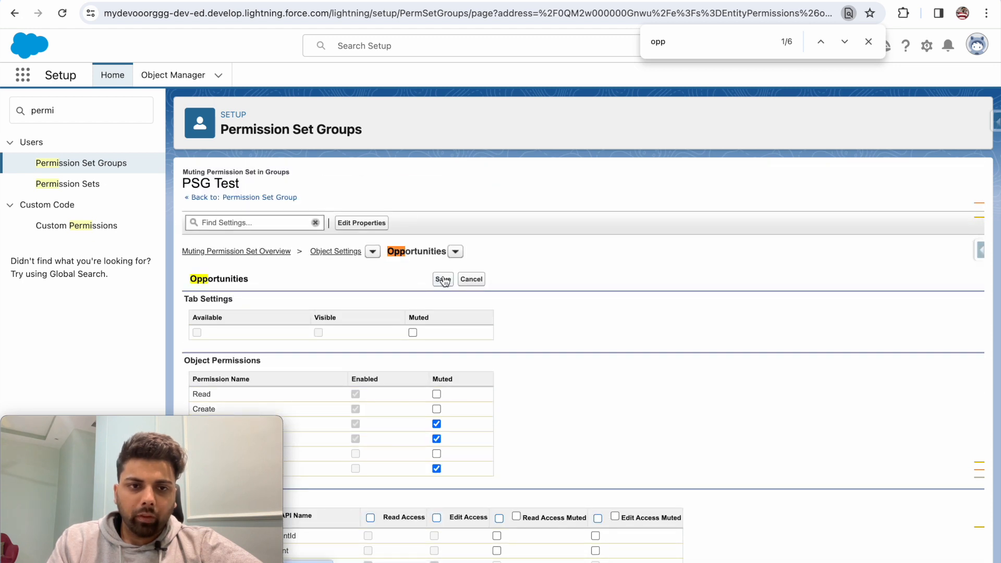
left_click(444, 280)
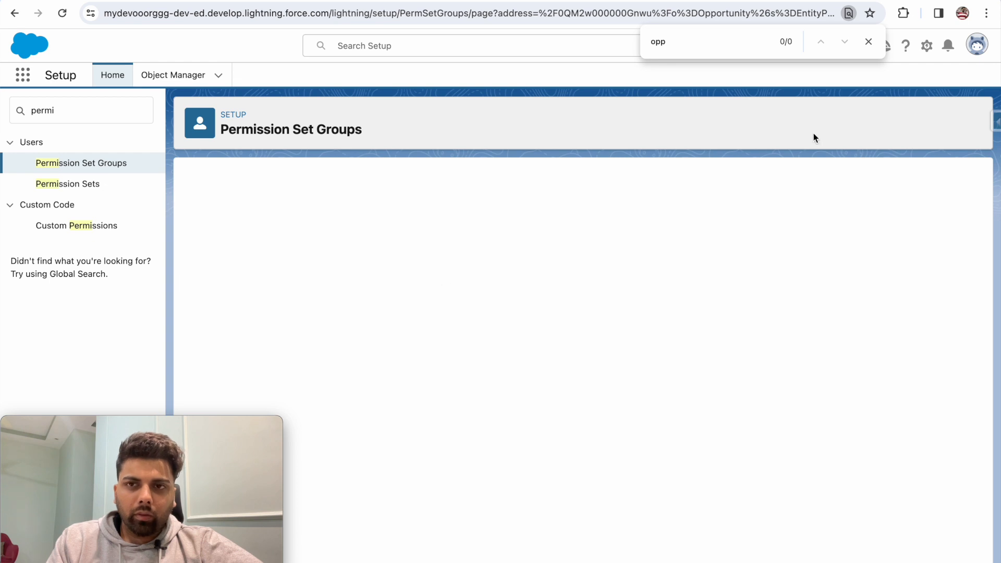
left_click(868, 42)
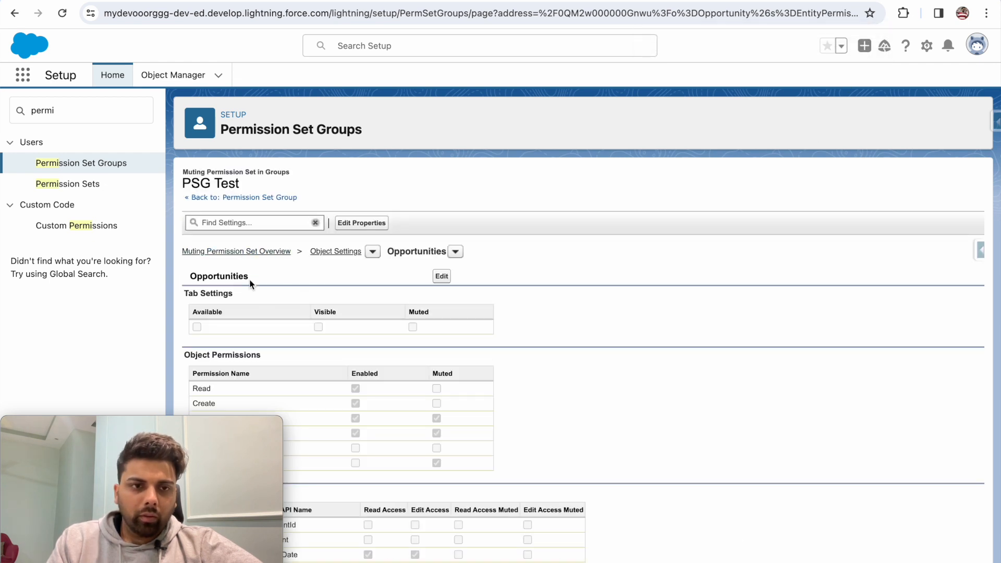
scroll(252, 286, "down", 1)
scroll(428, 343, "up", 1)
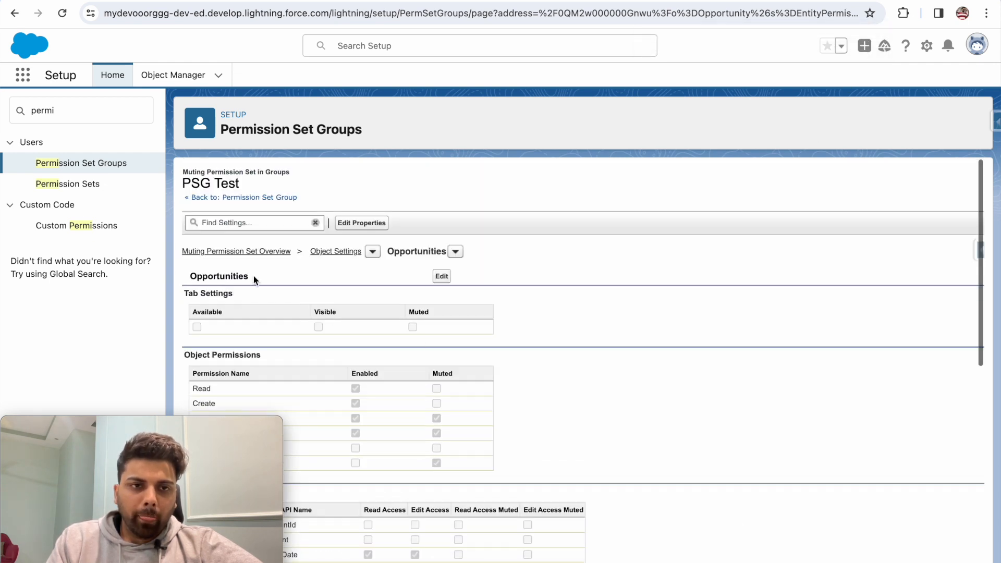
Go back to the PSG Test permission set group and reopen its combined object settings
left_click(209, 198)
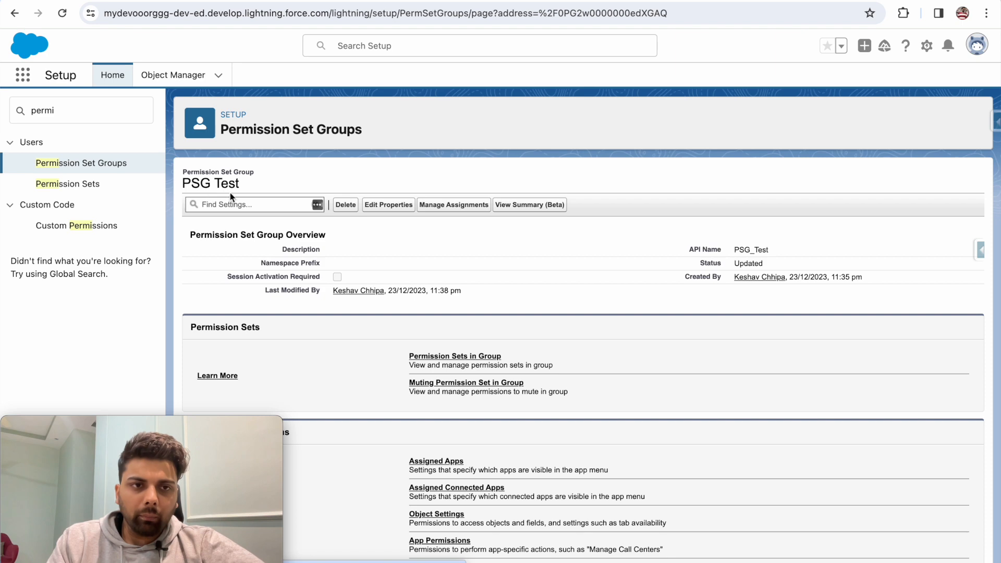
scroll(352, 338, "down", 2)
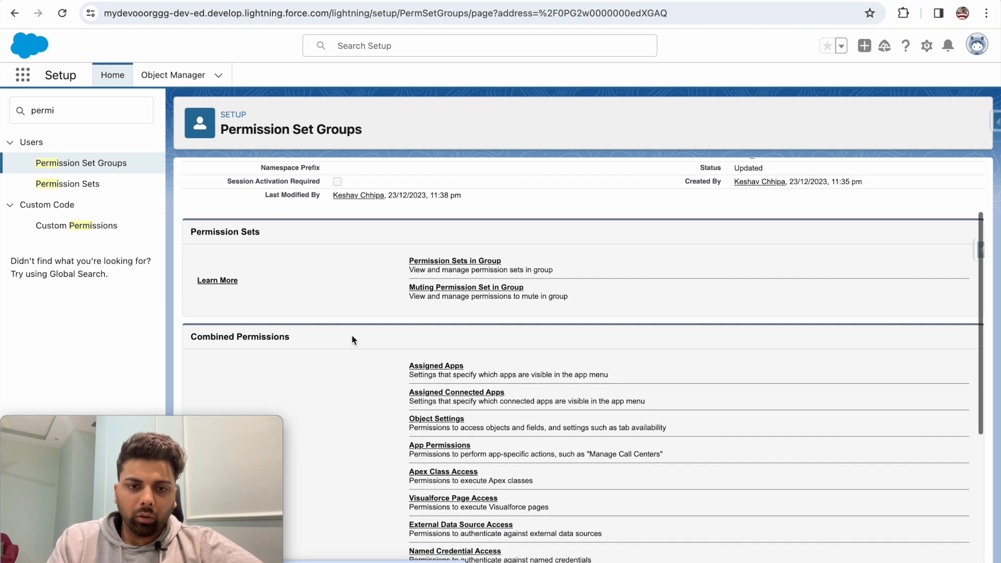
left_click(420, 420)
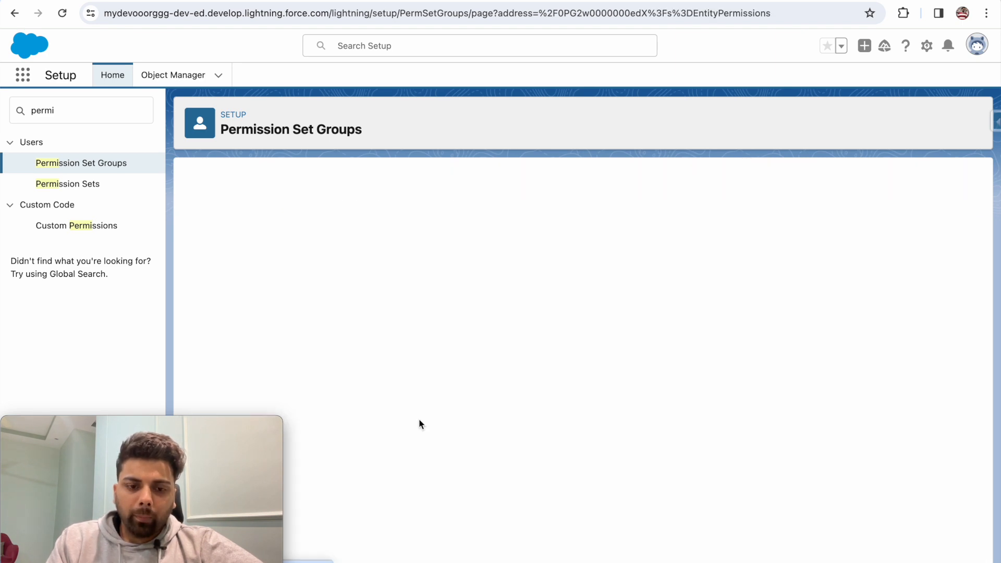
Search the PSG Test object settings page for "read" and go through the matches to the Opportunities entry
key("ctrl+f")
type("read")
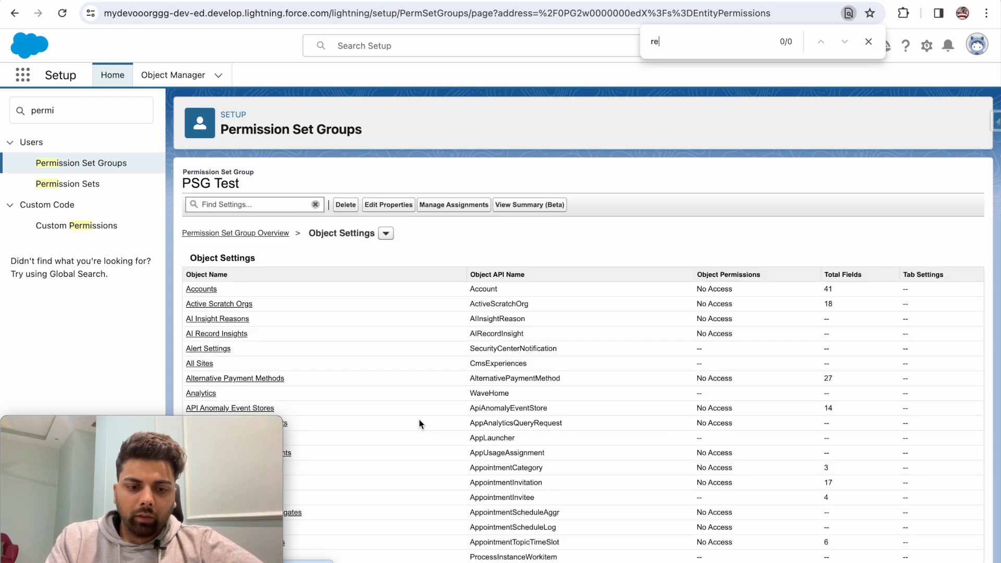
key("Return")
key("Return")
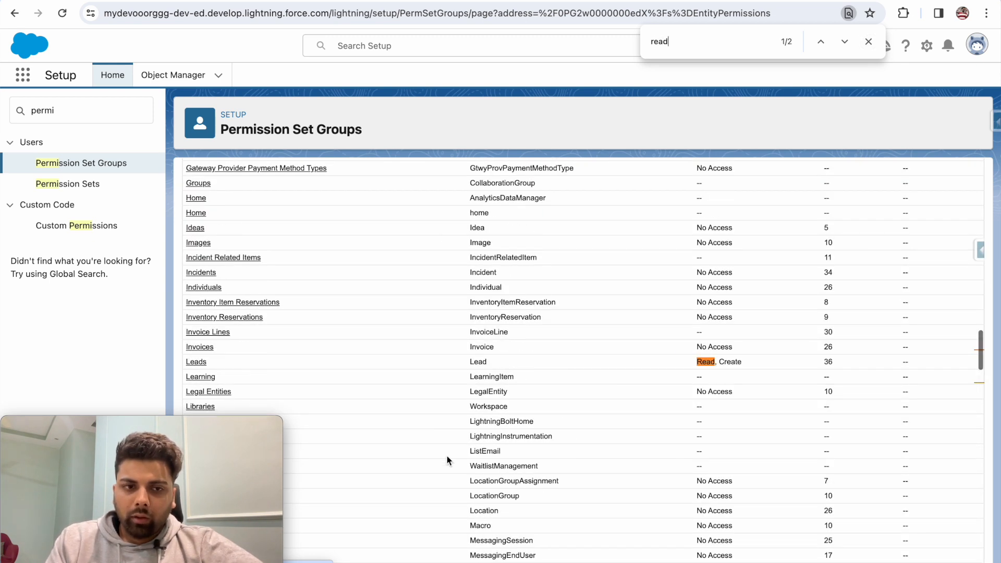
key("Return")
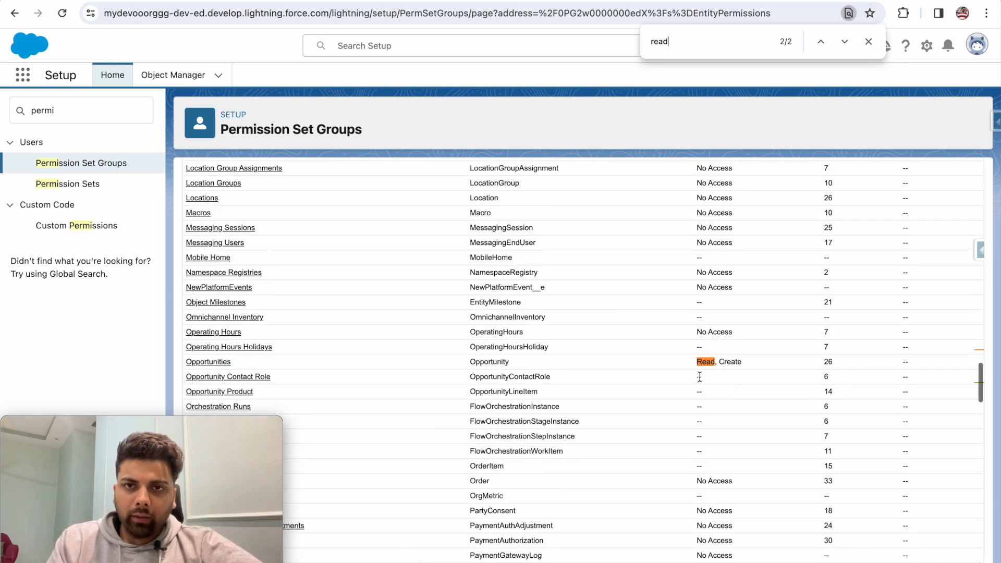
Check the combined Opportunities object permissions of the PSG Test group, and return to the permission set group overview
left_click(205, 363)
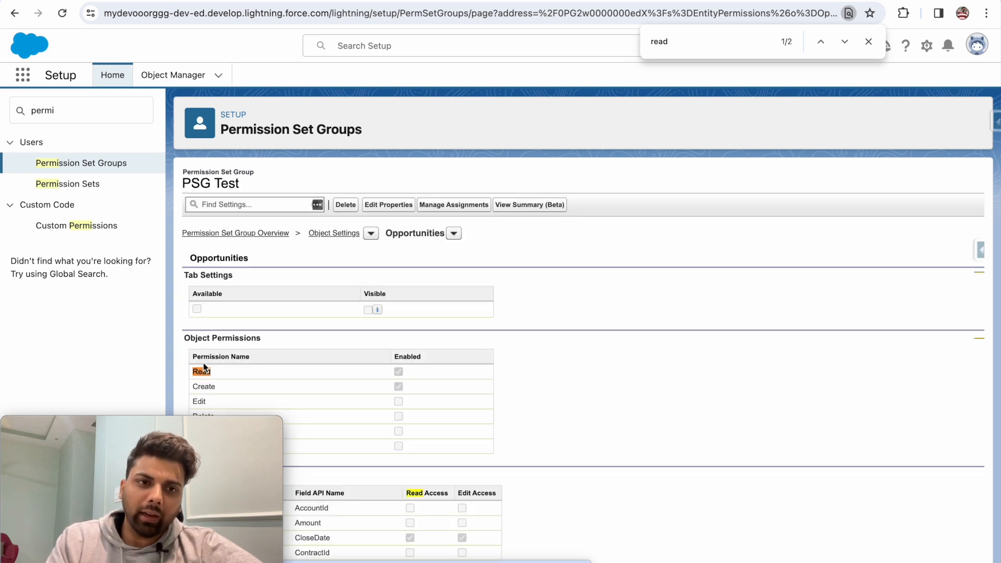
scroll(369, 402, "down", 2)
scroll(369, 402, "up", 2)
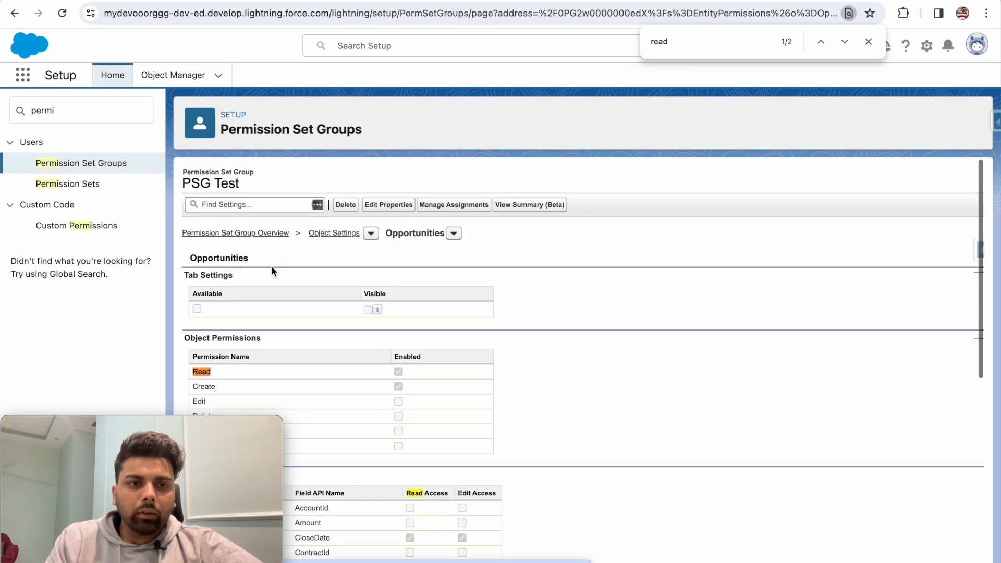
left_click(240, 233)
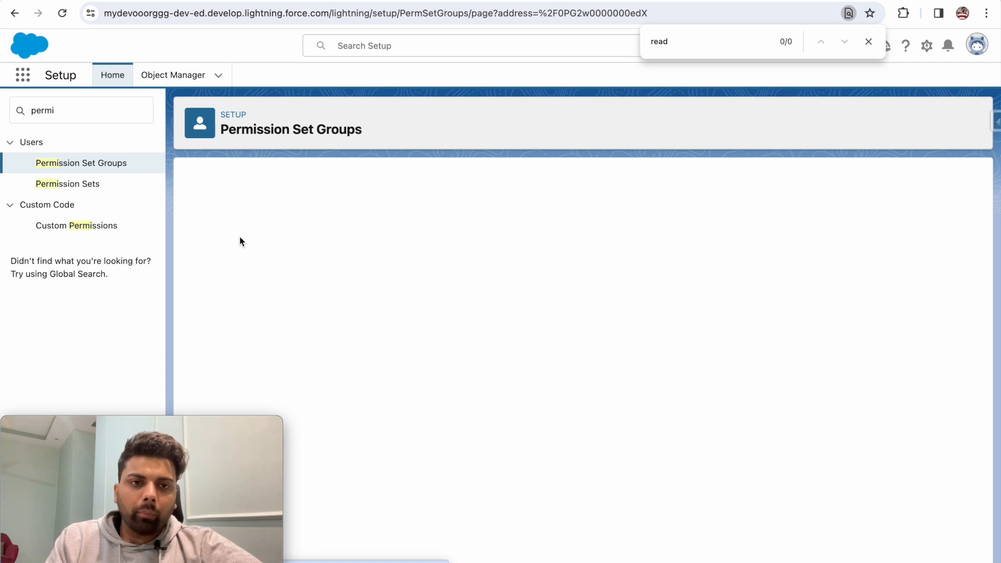